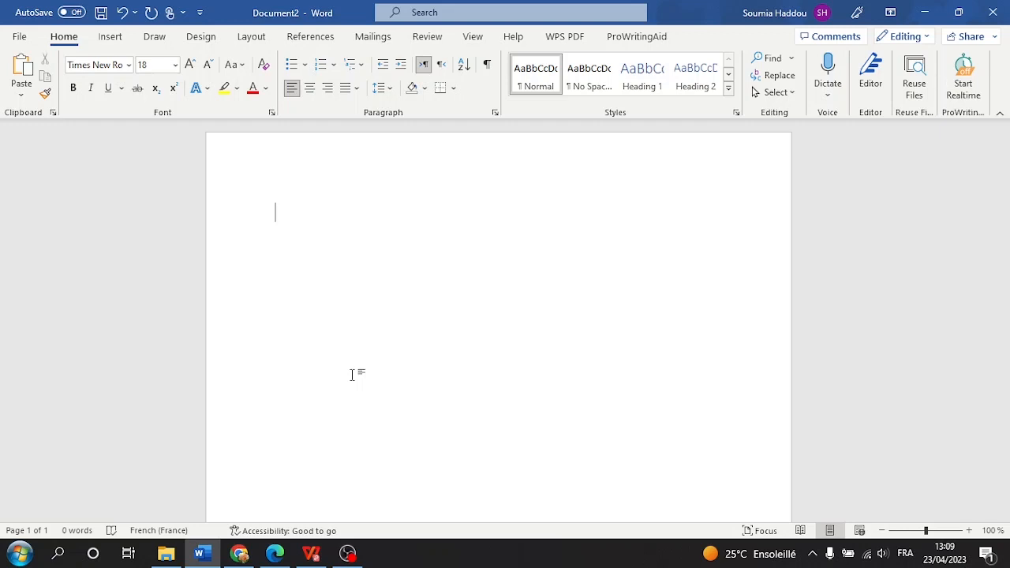
# Switch to Chrome and view the Health psychology introduction on Wikipedia that is used as the source text.
pyautogui.click(245, 554)
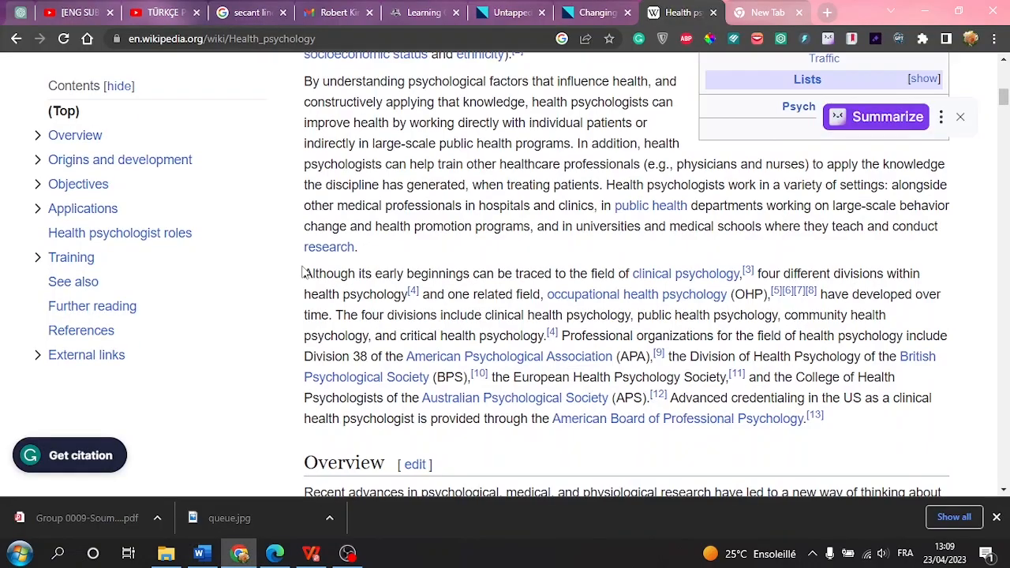
pyautogui.scroll(-3, 304, 272)
pyautogui.scroll(10, 304, 272)
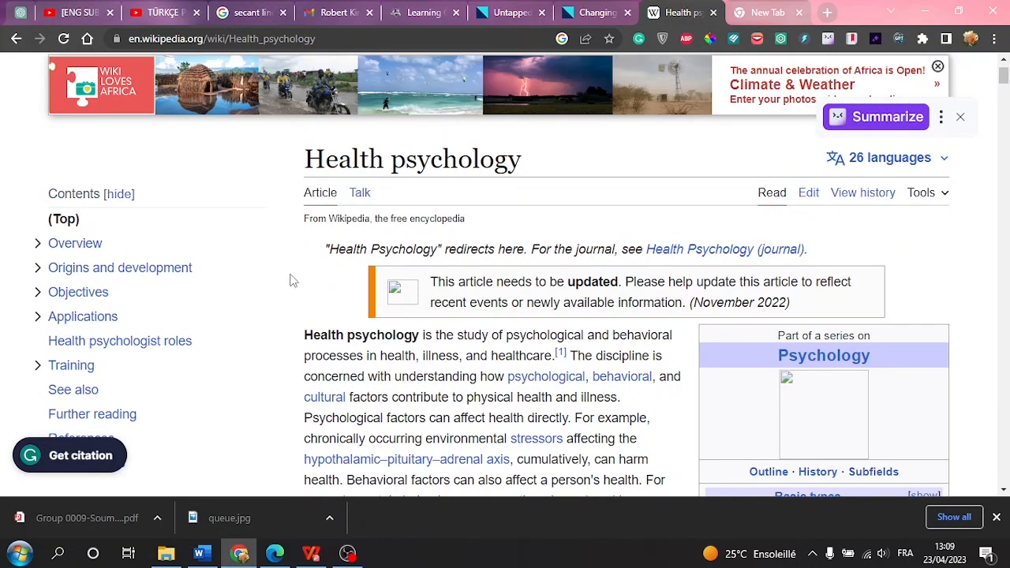
# Switch back to Word and paste the copied Health psychology introduction into the blank document with its source formatting.
pyautogui.click(201, 553)
pyautogui.rightClick(284, 214)
pyautogui.click(232, 250)
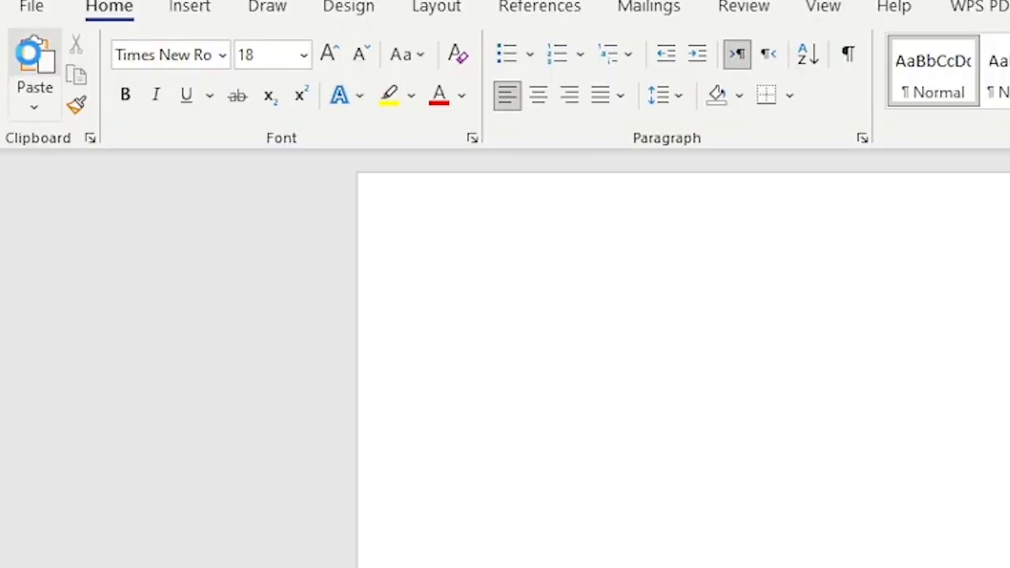
pyautogui.click(22, 69)
pyautogui.scroll(2, 867, 390)
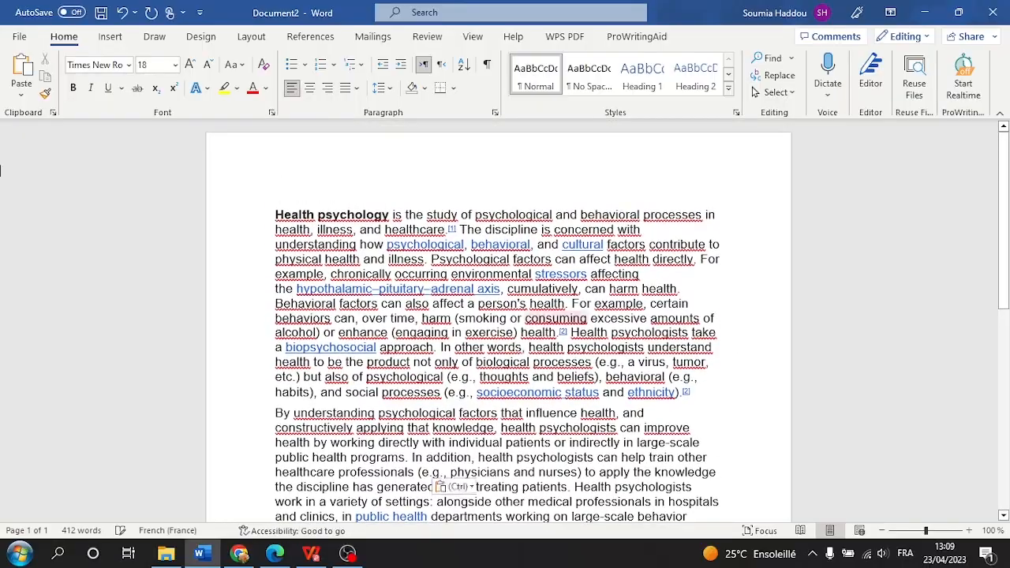
pyautogui.click(22, 95)
pyautogui.click(237, 216)
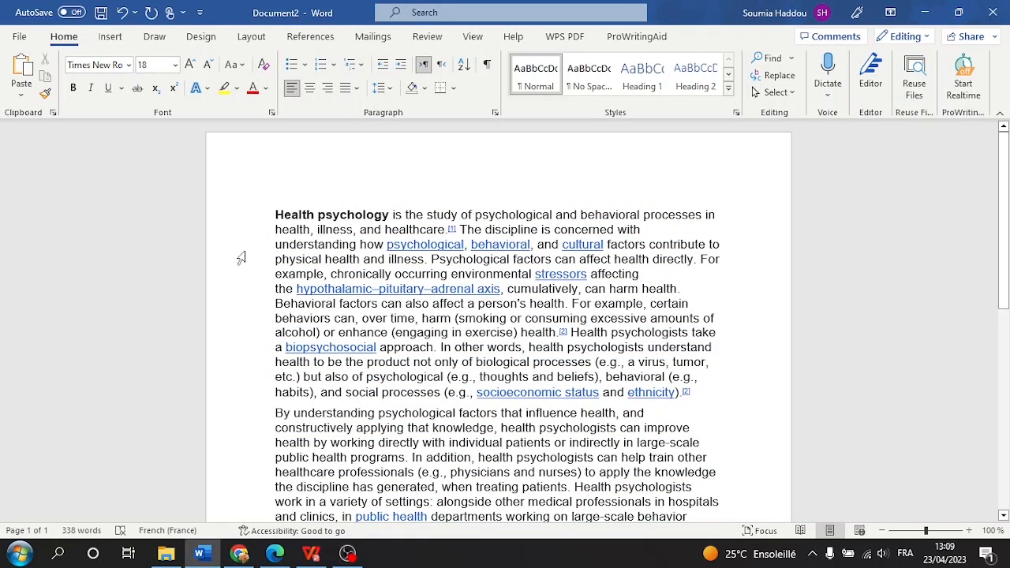
# Compare the pasted text with the Wikipedia article in Chrome, and check its font and size against the empty last line in Word.
pyautogui.click(238, 555)
pyautogui.scroll(-1, 335, 260)
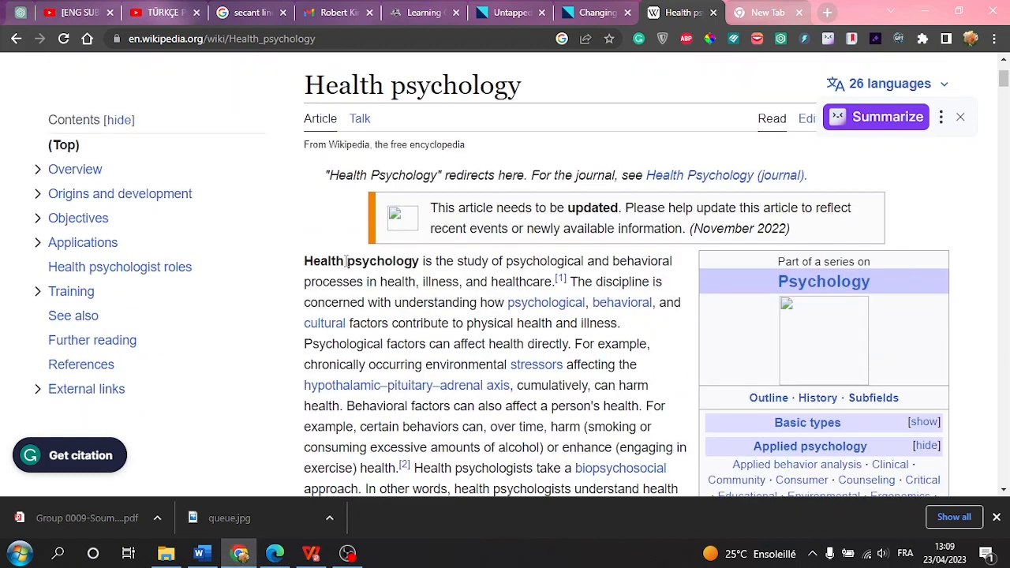
pyautogui.hotkey('alt', 'Tab')
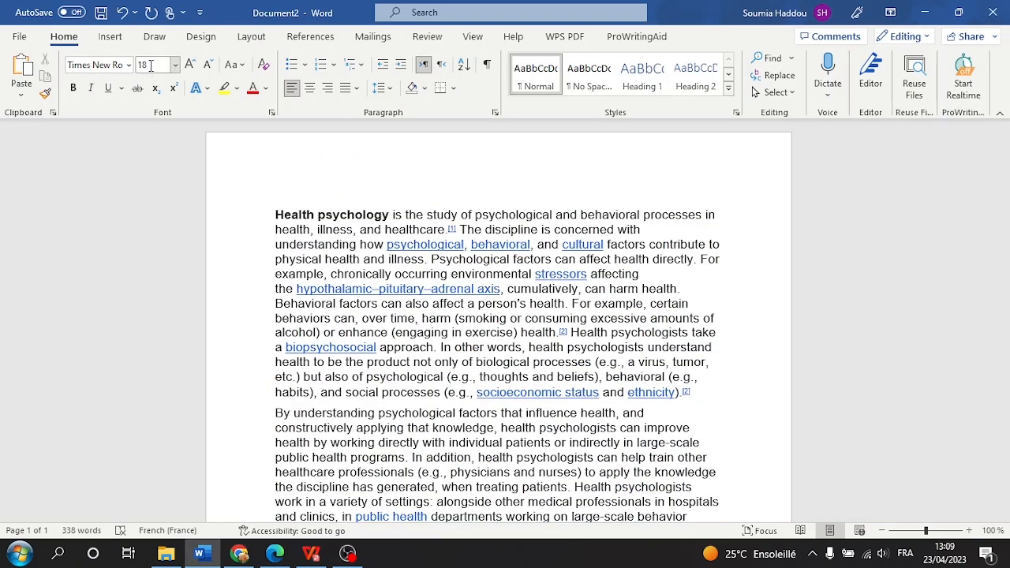
pyautogui.click(305, 244)
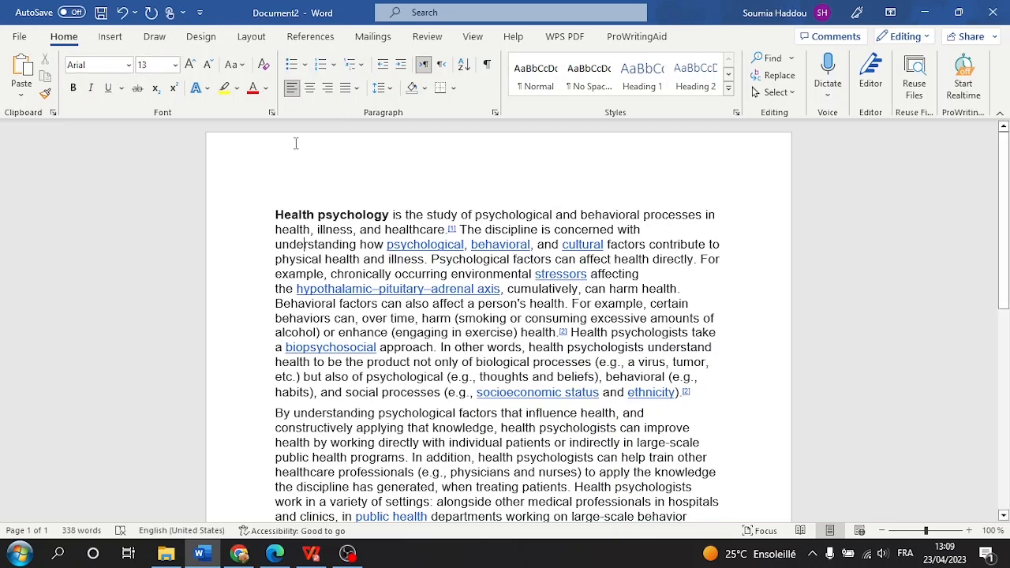
pyautogui.hotkey('ctrl', 'End')
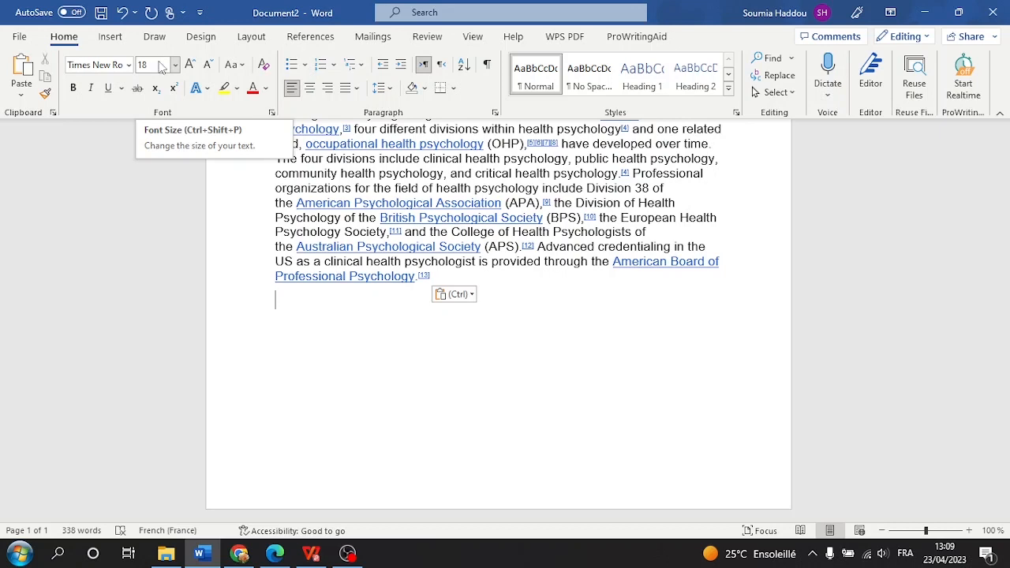
pyautogui.scroll(9, 357, 188)
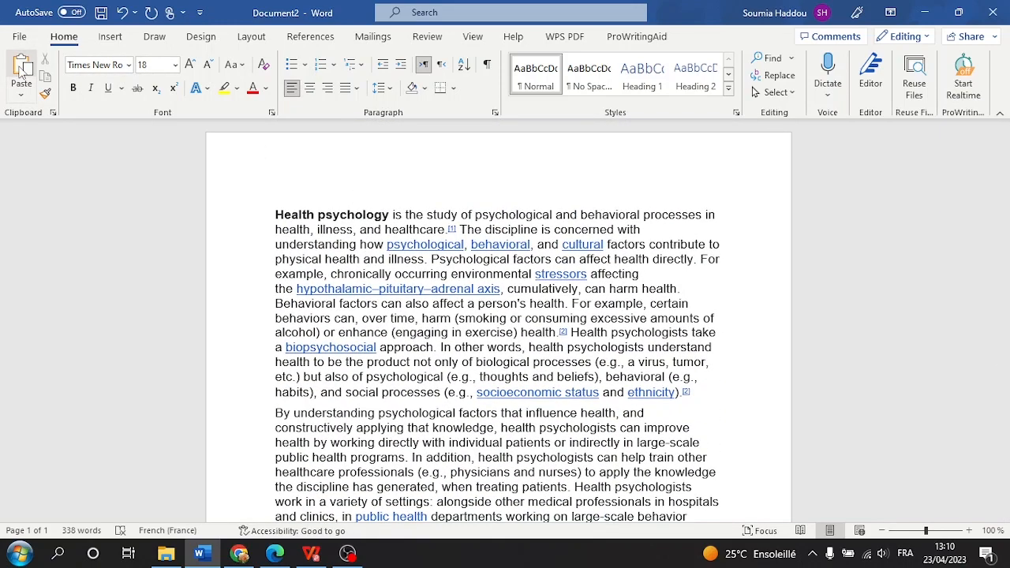
# Undo the paste and insert the copied Health psychology text again with the Merge Formatting paste option.
pyautogui.click(123, 13)
pyautogui.rightClick(280, 213)
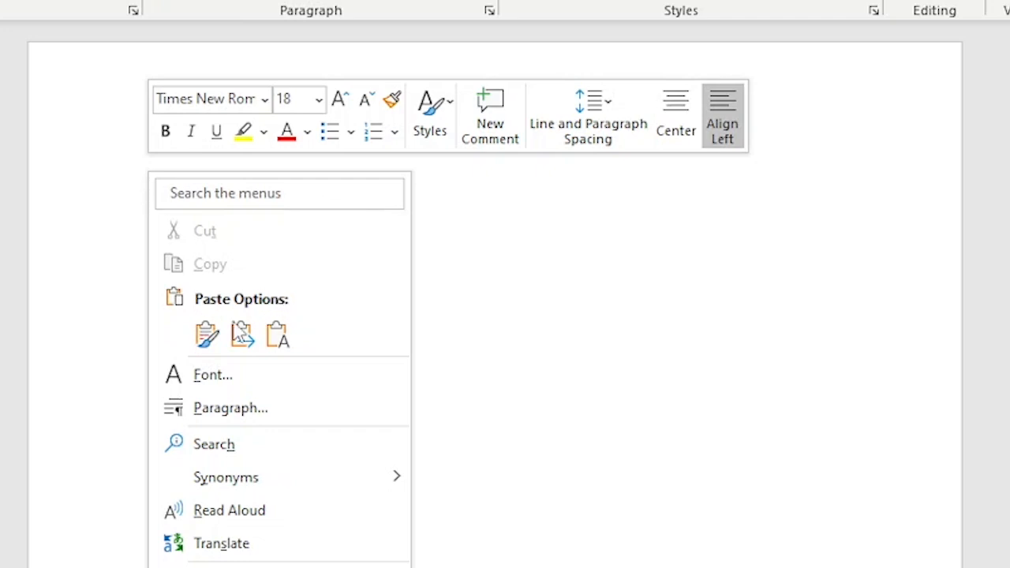
pyautogui.click(205, 335)
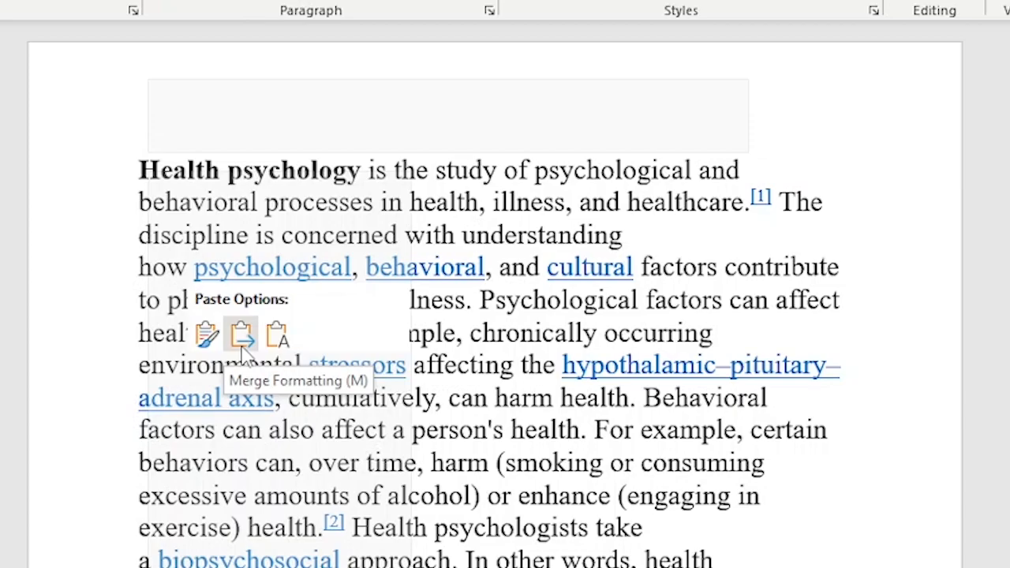
pyautogui.click(243, 338)
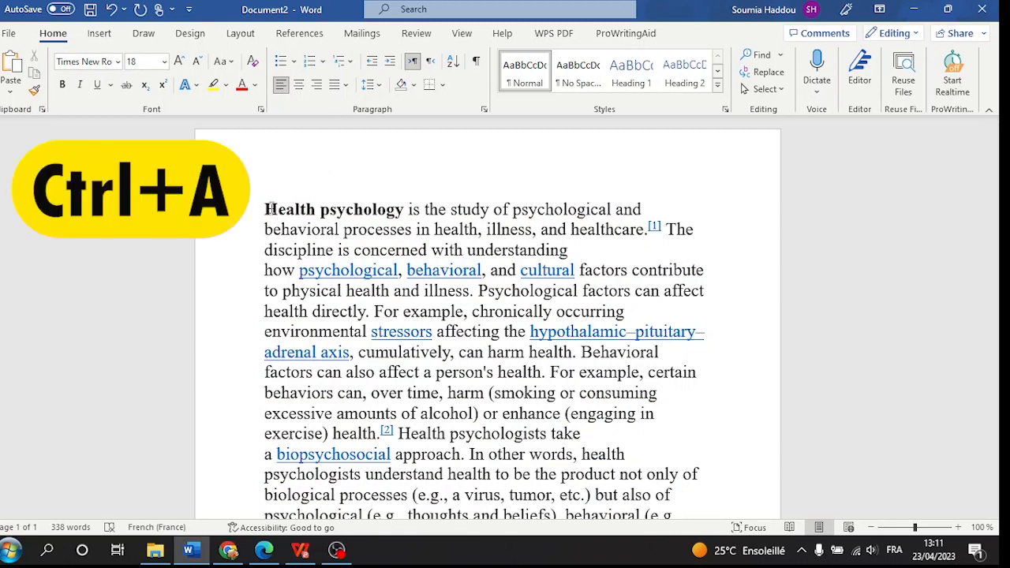
# Select the whole document, try left, centre and right alignment on it, and justify the text.
pyautogui.hotkey('ctrl', 'a')
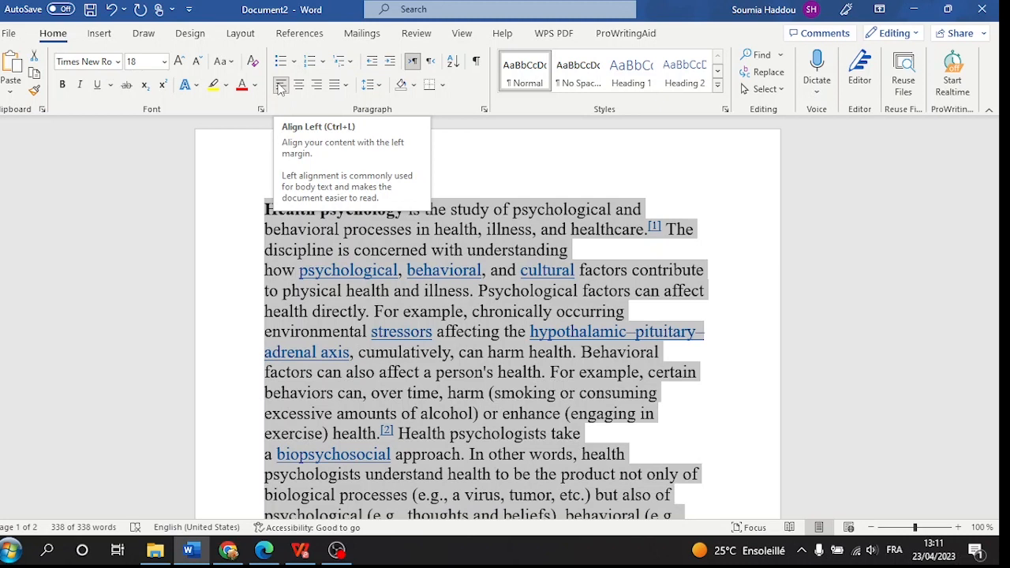
pyautogui.hotkey('ctrl', 'l')
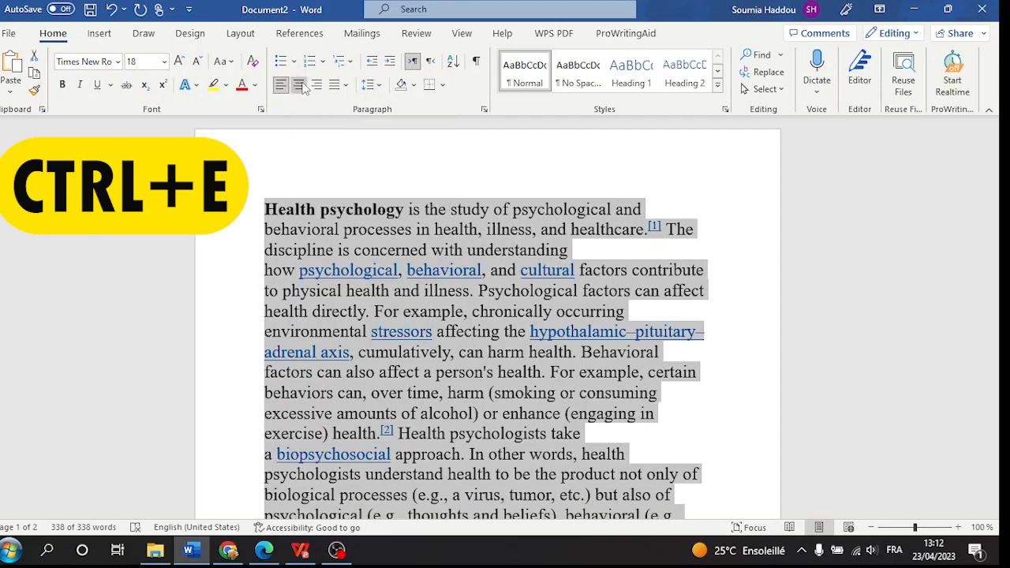
pyautogui.hotkey('ctrl', 'e')
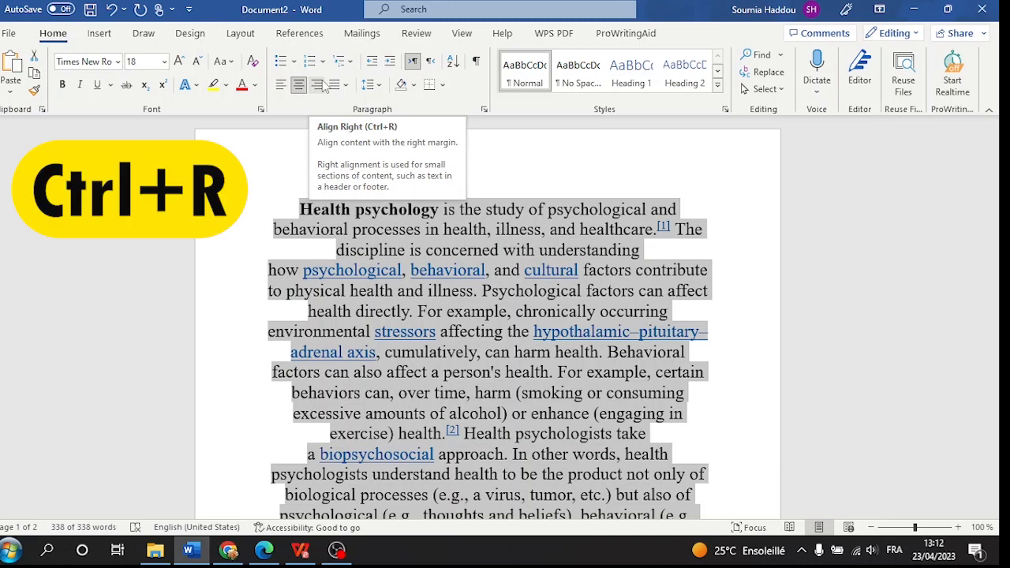
pyautogui.hotkey('ctrl', 'r')
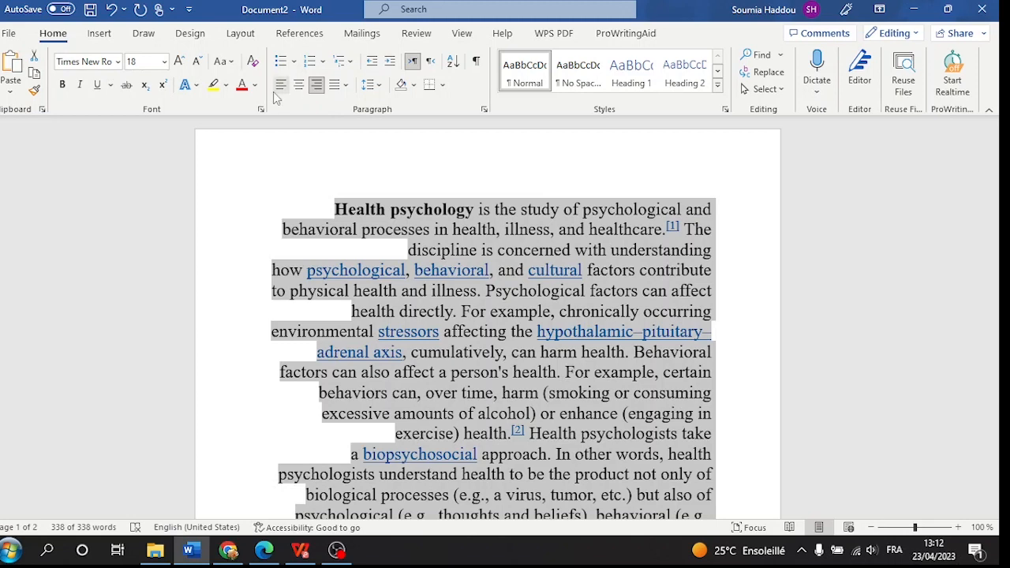
pyautogui.click(280, 86)
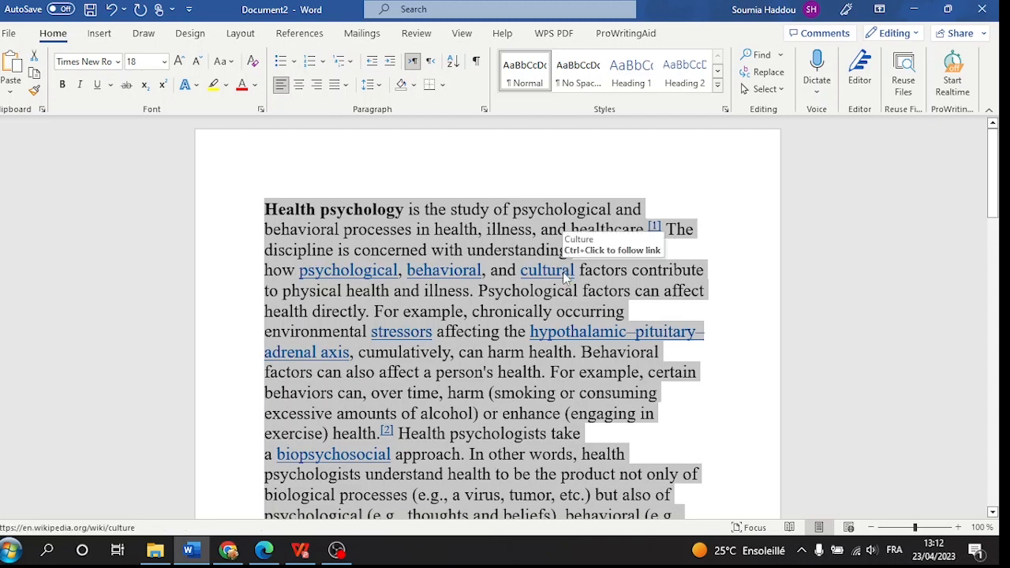
pyautogui.click(345, 86)
pyautogui.click(347, 104)
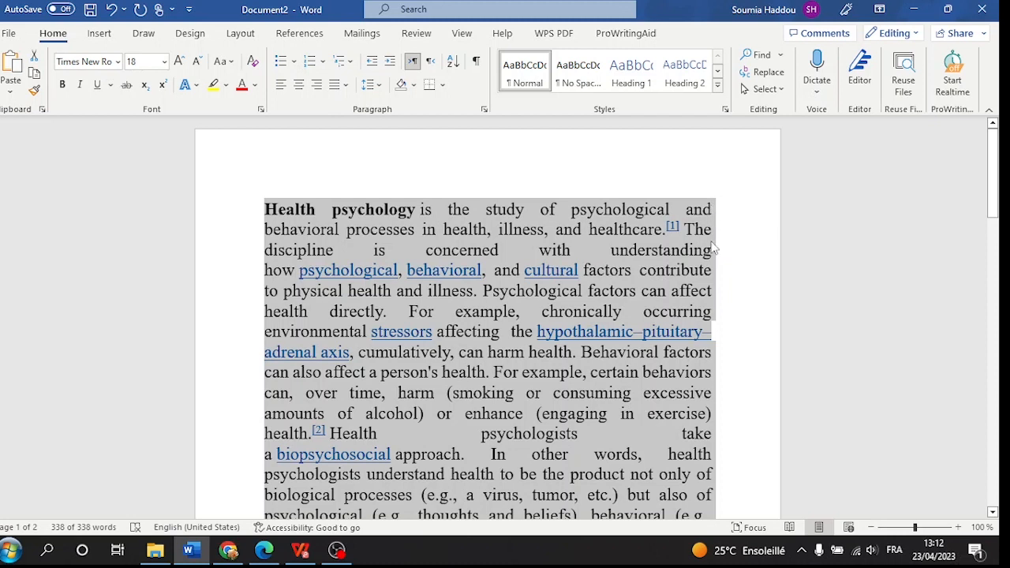
# View the line spacing choices without changing them, and increase the selected text's indent two levels before decreasing it two levels.
pyautogui.click(367, 86)
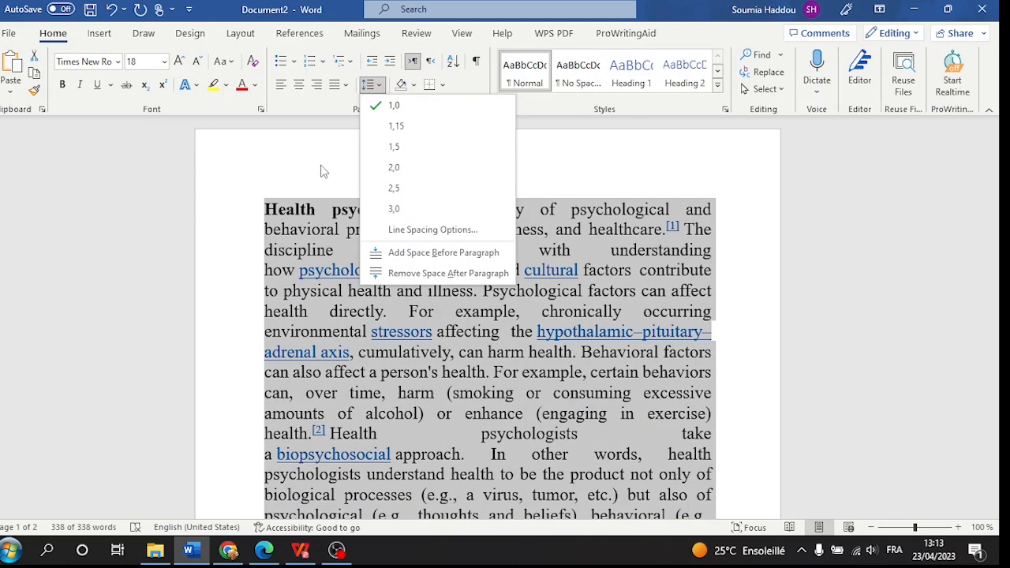
pyautogui.click(324, 172)
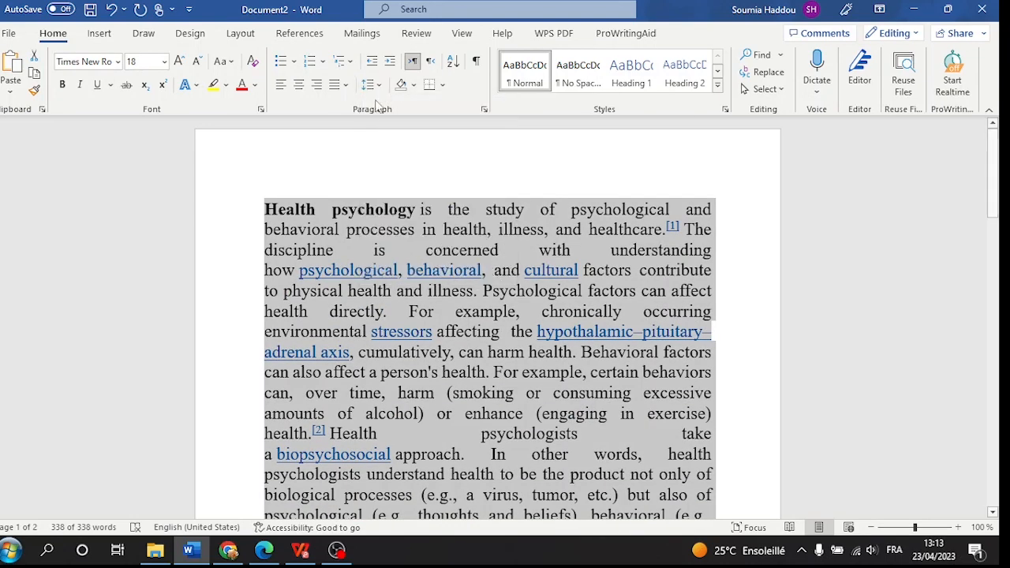
pyautogui.click(389, 63)
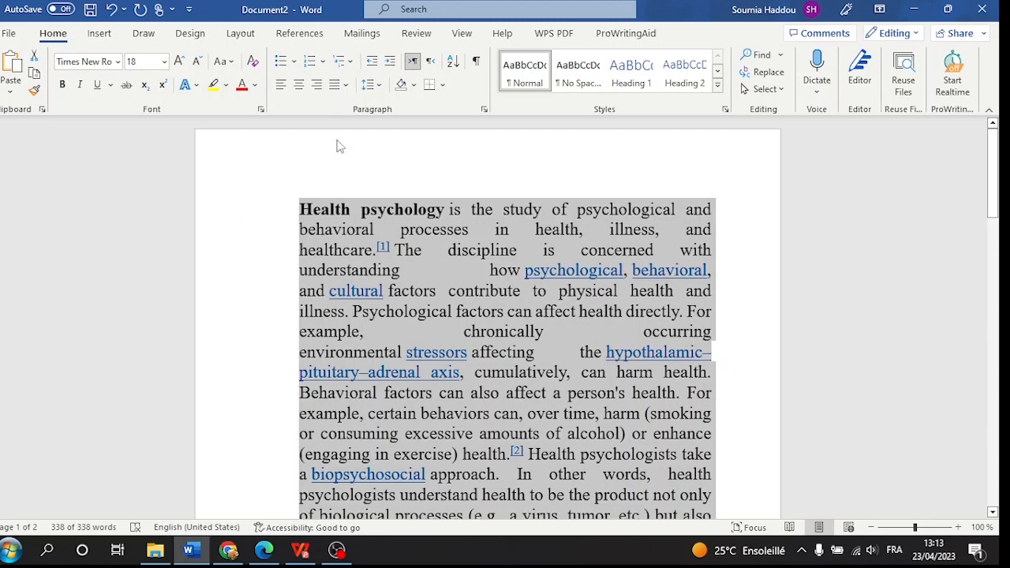
pyautogui.click(389, 63)
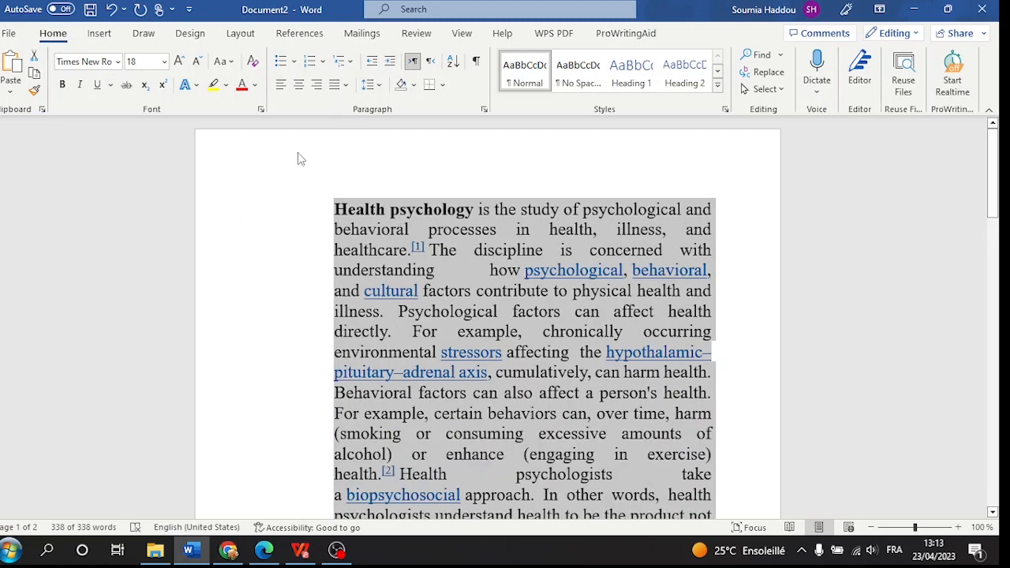
pyautogui.click(373, 63)
pyautogui.click(373, 63)
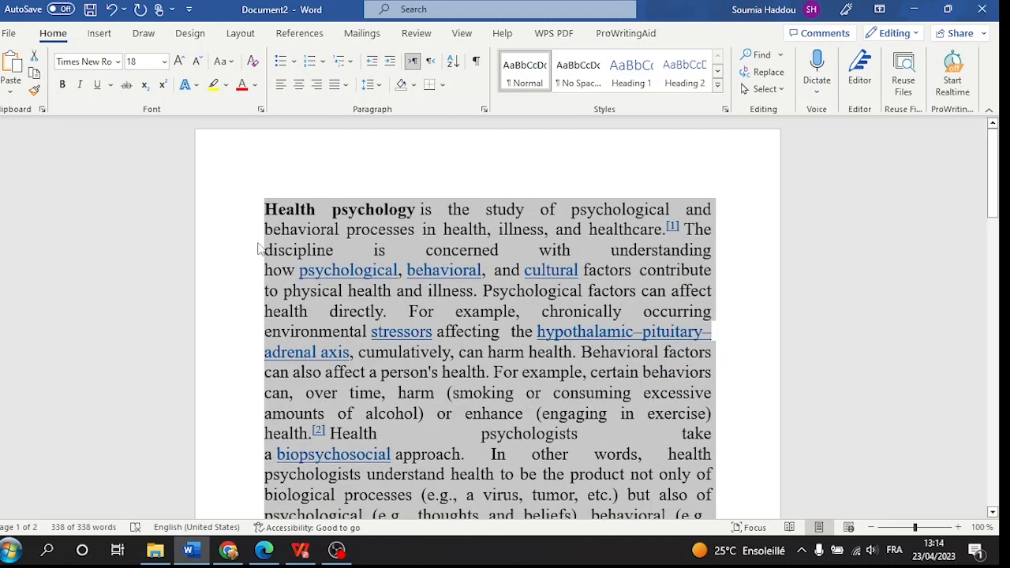
# Set the selected text's direction to right-to-left, and indent the first line of the first paragraph with a tab.
pyautogui.click(431, 63)
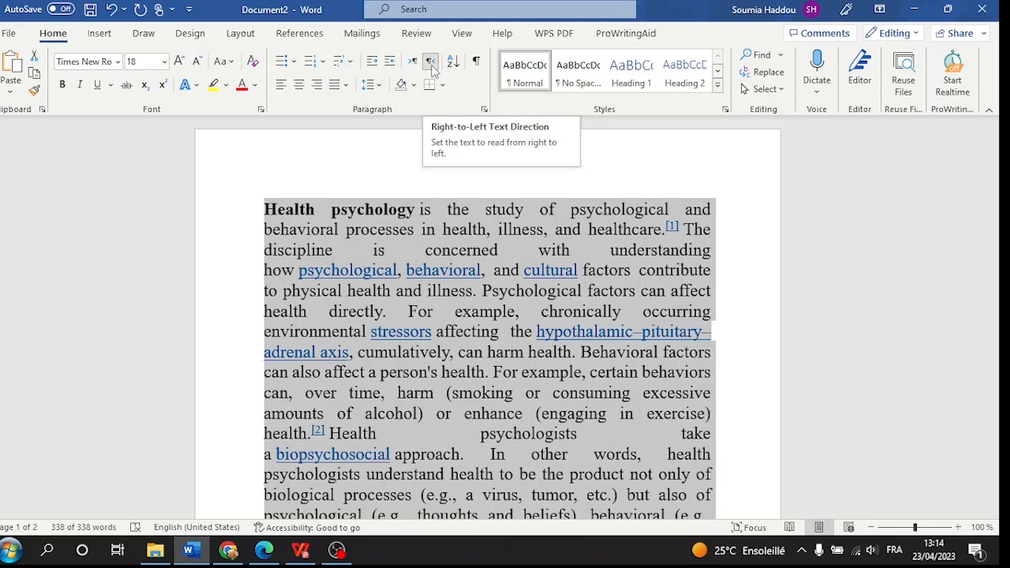
pyautogui.click(263, 198)
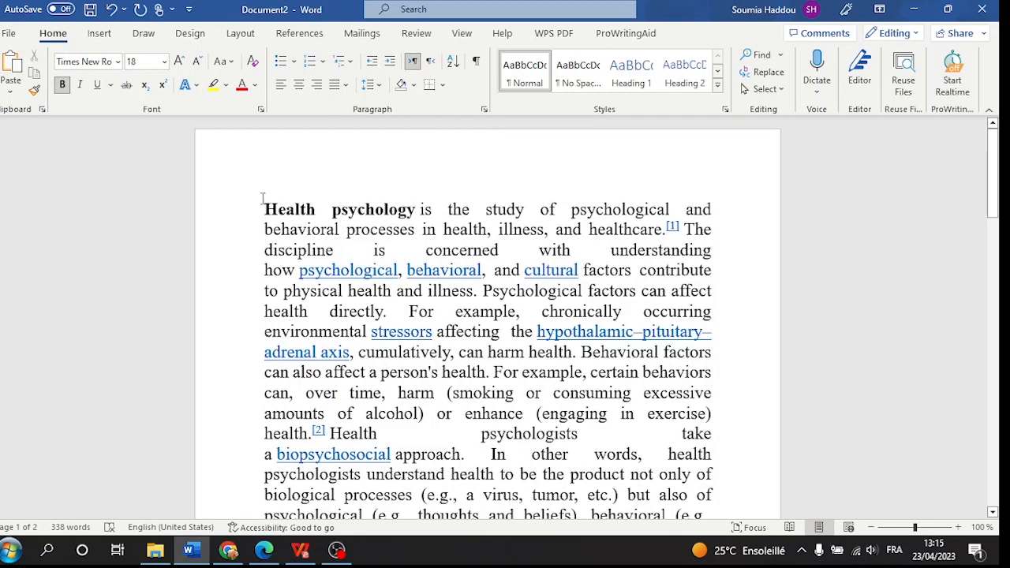
pyautogui.press('Tab')
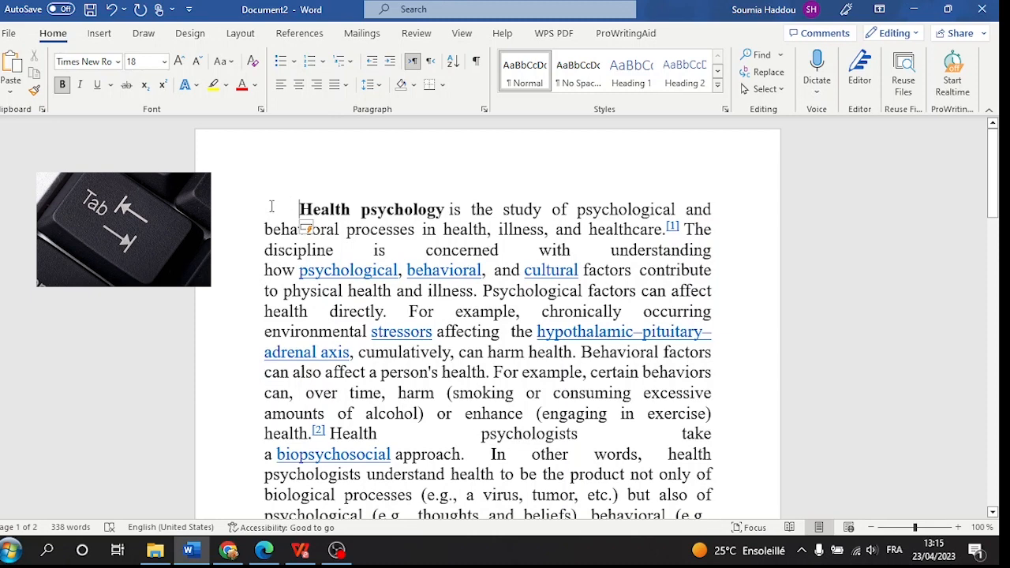
# Try the automatic first-line indent by adding a paragraph of filler "g" characters and a blank paragraph below the first paragraph.
pyautogui.scroll(-4, 679, 209)
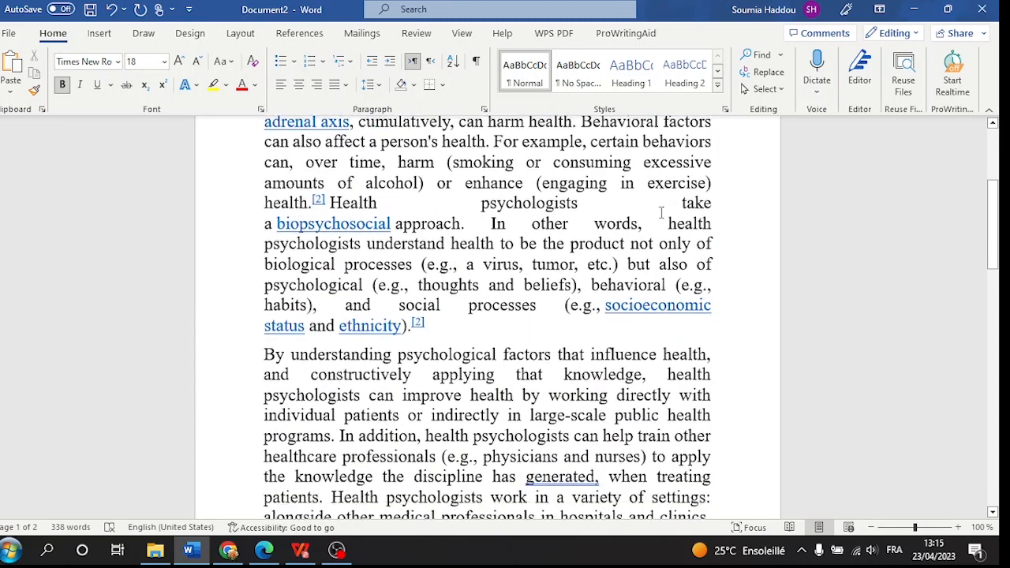
pyautogui.scroll(-1, 662, 211)
pyautogui.click(442, 272)
pyautogui.press('Return')
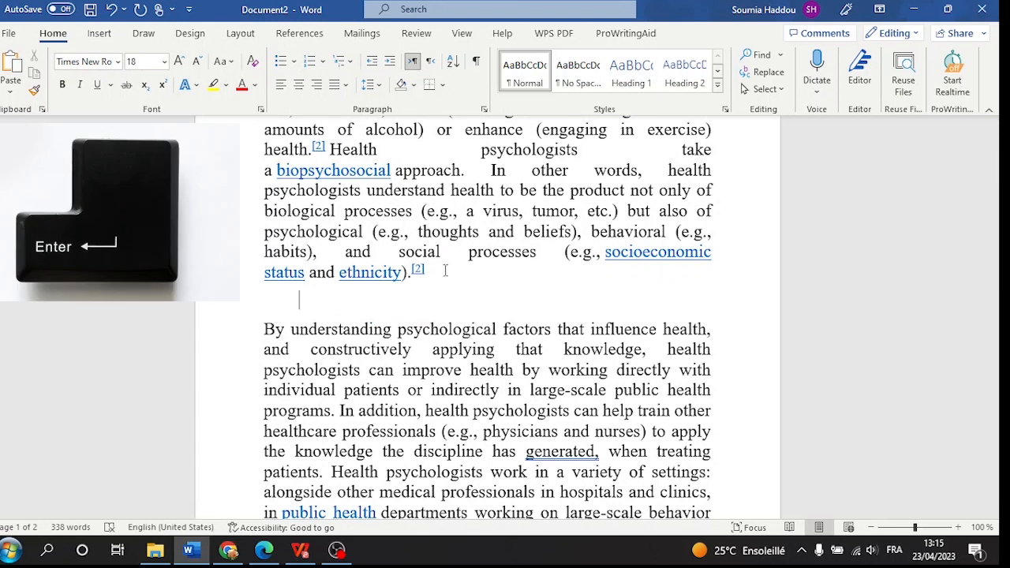
pyautogui.write('Gggggggggggdkggggggggggggg.gggggggggggggg.ggggggggggggg')
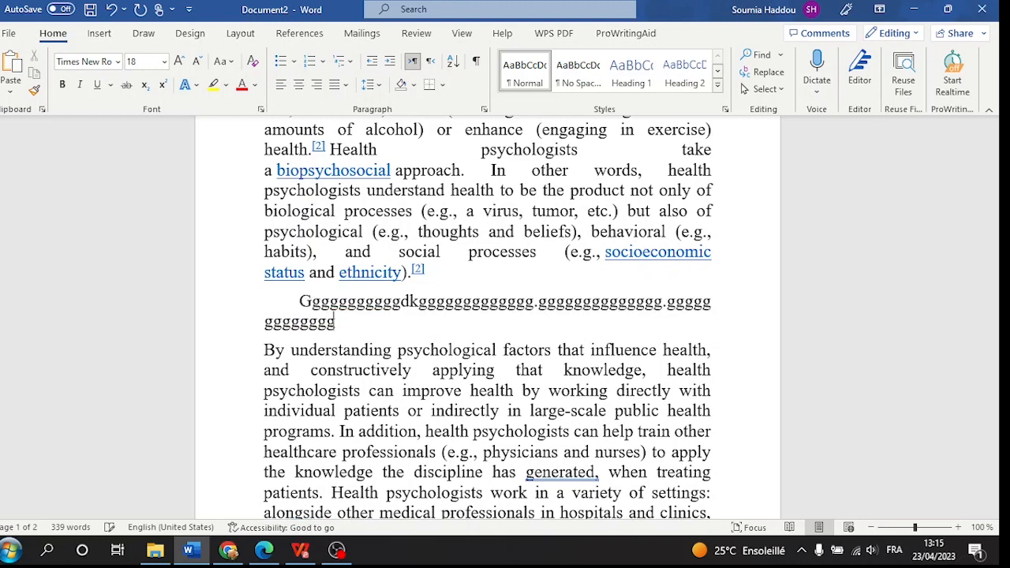
pyautogui.write('gggggggggggggggggggggggggggg.')
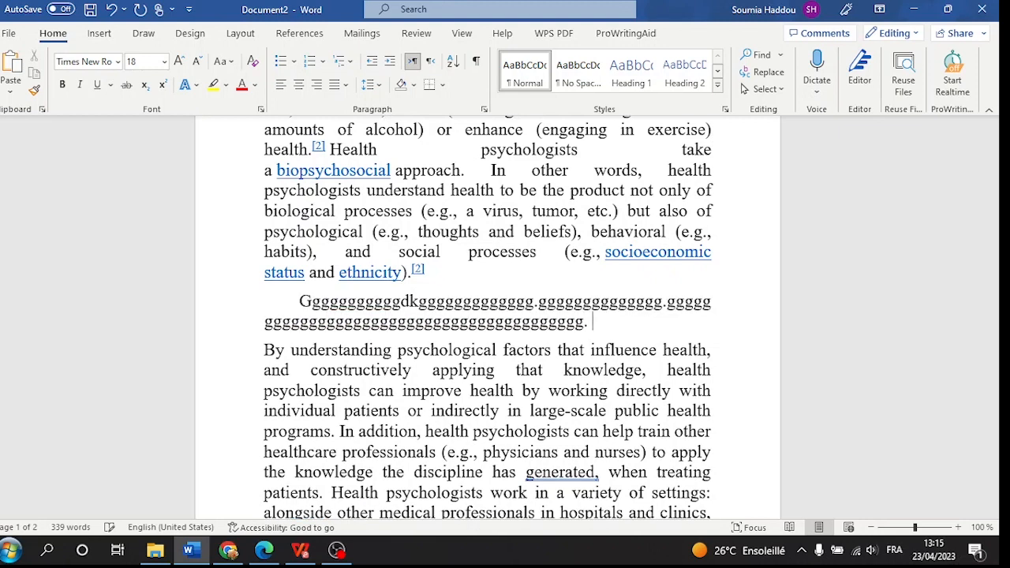
pyautogui.press('Return')
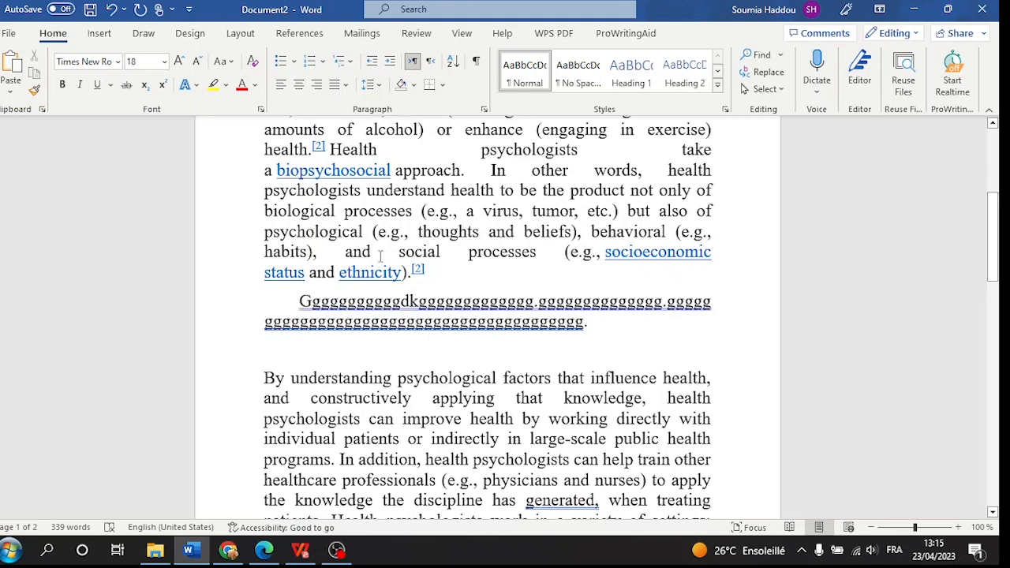
pyautogui.click(299, 302)
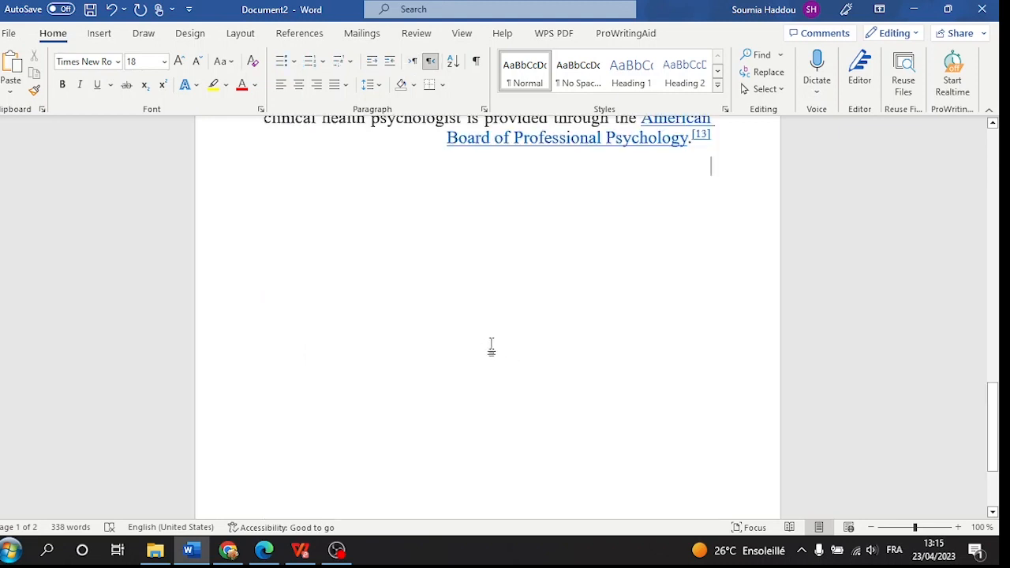
# Try automatic capitalization in a new line below the last paragraph with a short name introduction followed by "My", and delete the line.
pyautogui.scroll(3, 493, 344)
pyautogui.scroll(2, 493, 344)
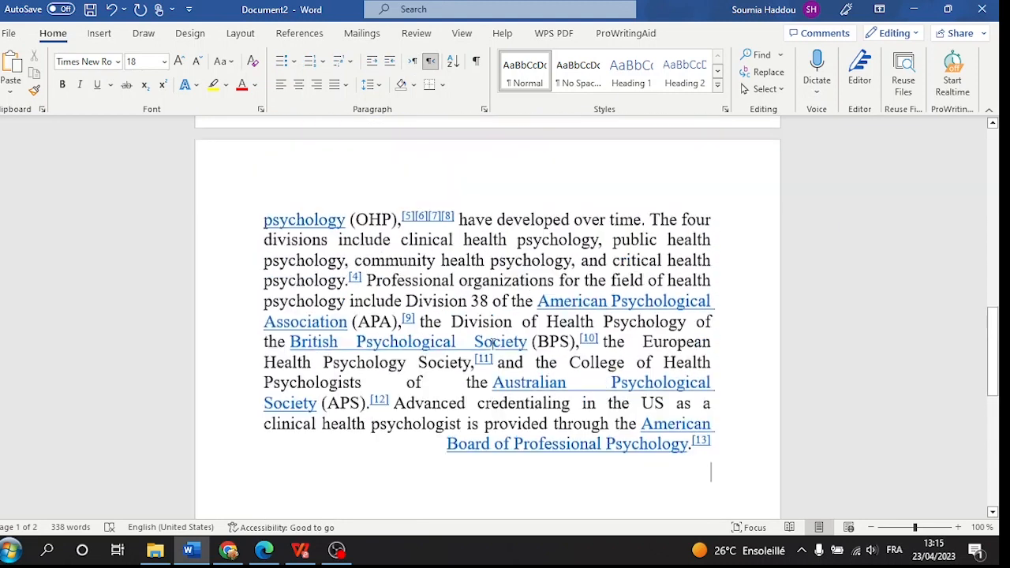
pyautogui.scroll(-3, 493, 344)
pyautogui.write('my')
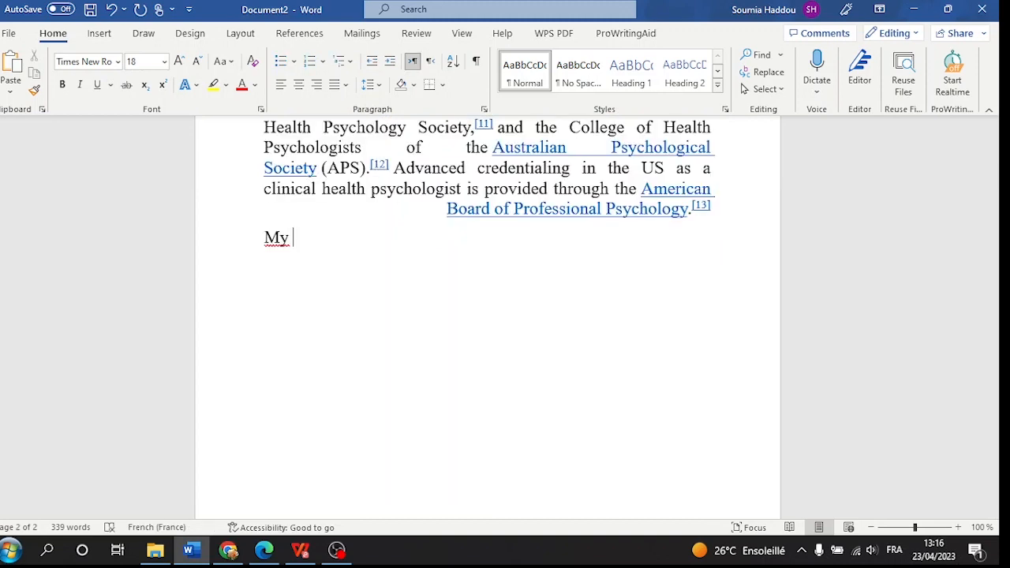
pyautogui.write(' name is Lara')
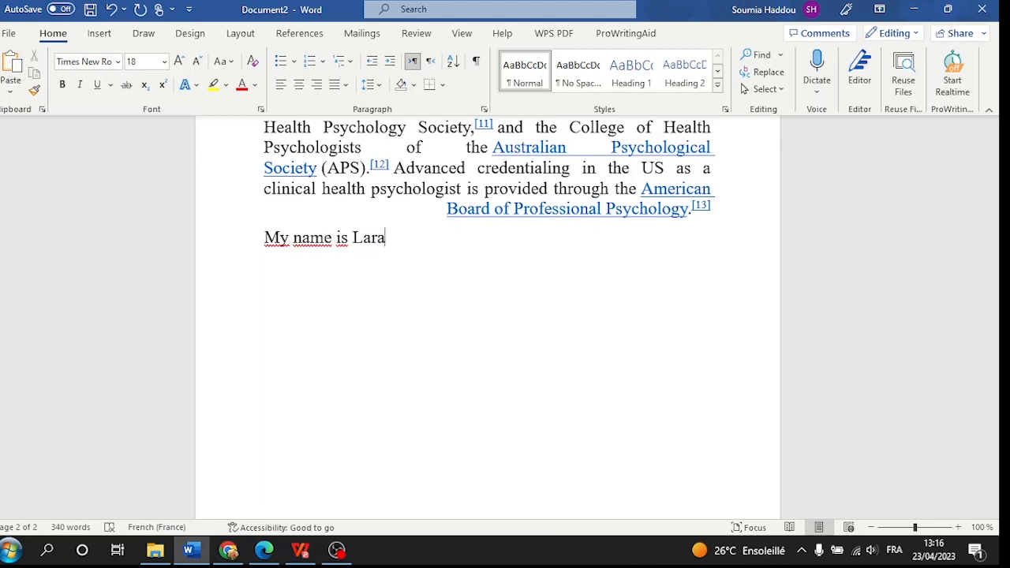
pyautogui.write('. my')
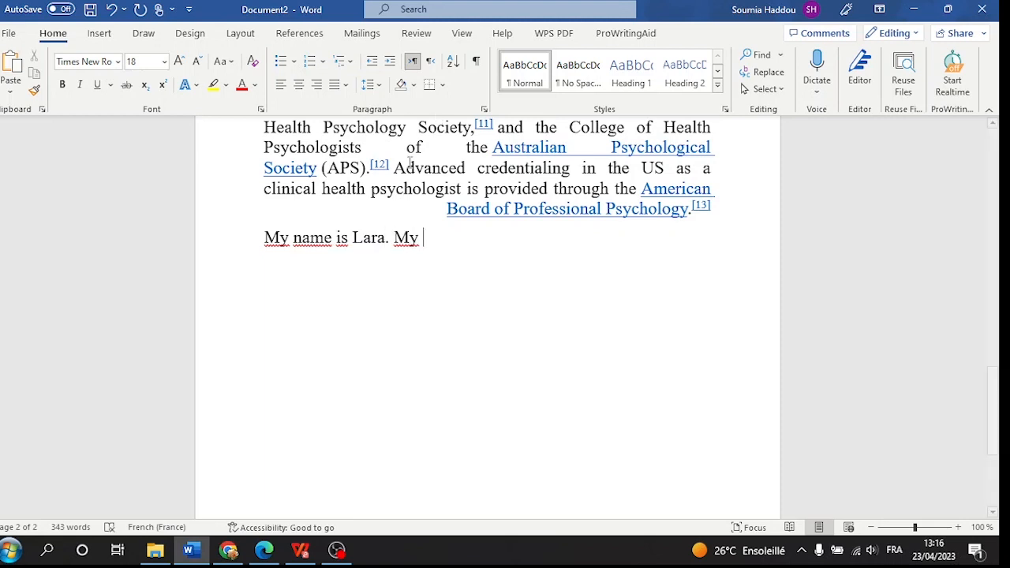
pyautogui.doubleClick(406, 237)
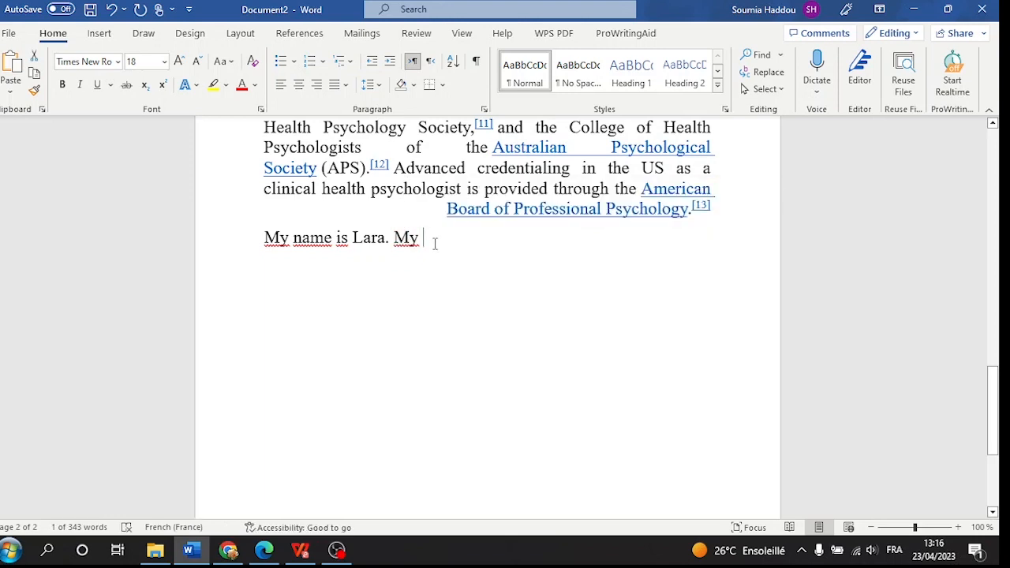
pyautogui.click(203, 242)
pyautogui.press('BackSpace')
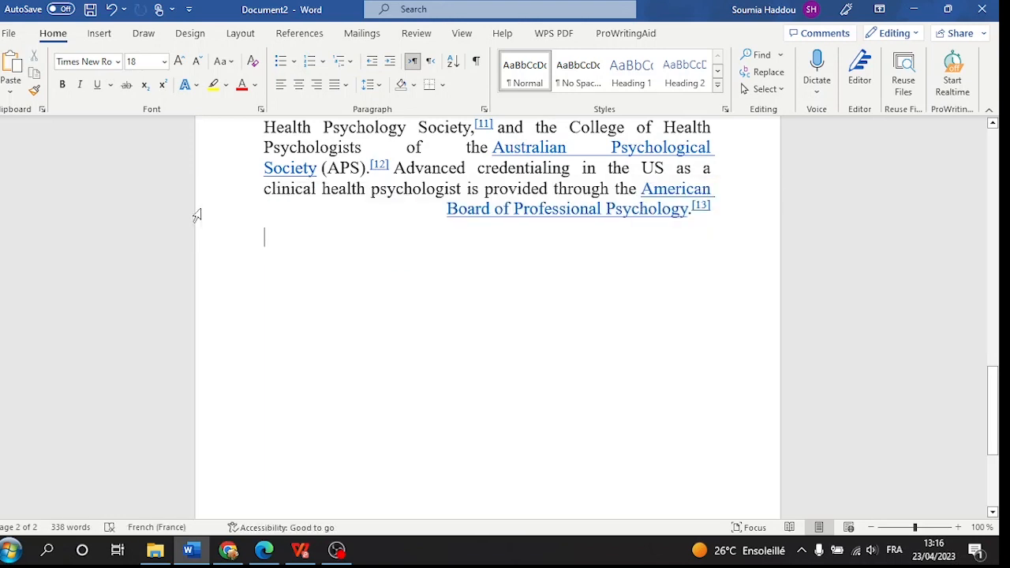
# Write a new last paragraph giving a first name, then "I am a college student. I love computer science.", and apply sentence case to it.
pyautogui.write('my name is Soumia. I am a college student. I love computer science.')
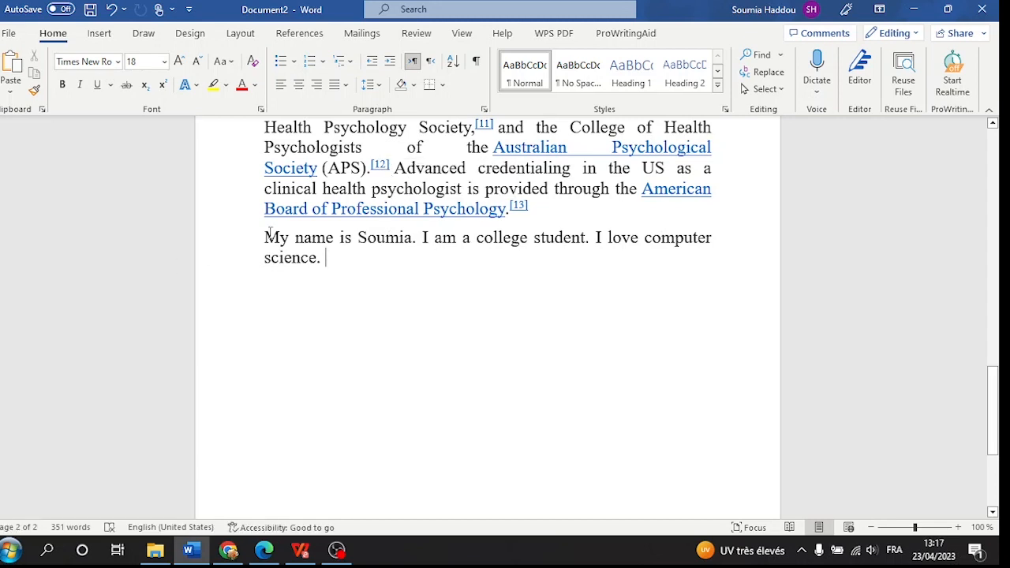
pyautogui.moveTo(266, 234); pyautogui.dragTo(331, 258)
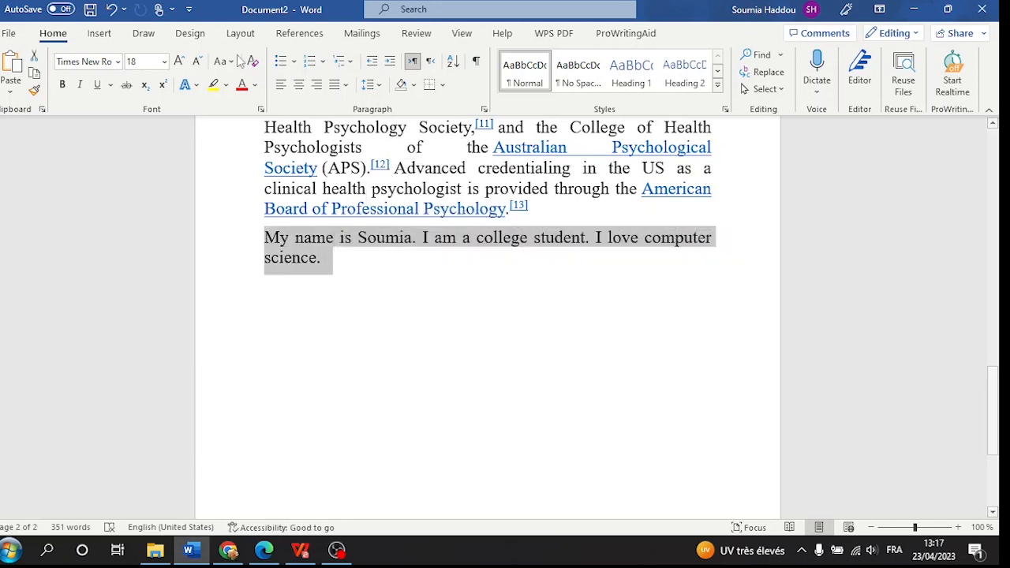
pyautogui.click(222, 61)
pyautogui.click(283, 91)
pyautogui.click(320, 418)
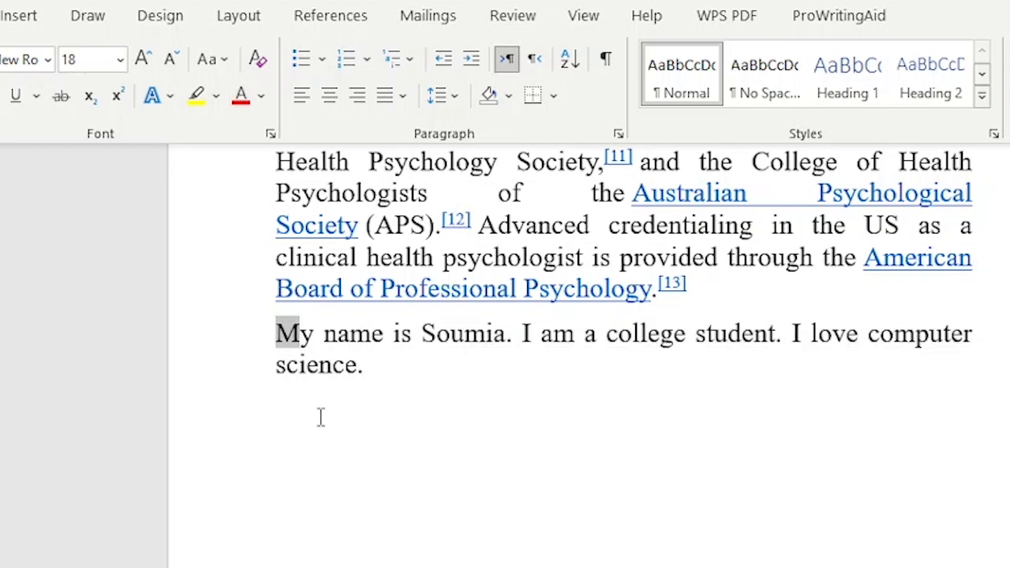
# Try starting another sentence with "Then" at the end of the last paragraph, and delete that word.
pyautogui.moveTo(272, 341); pyautogui.dragTo(360, 365)
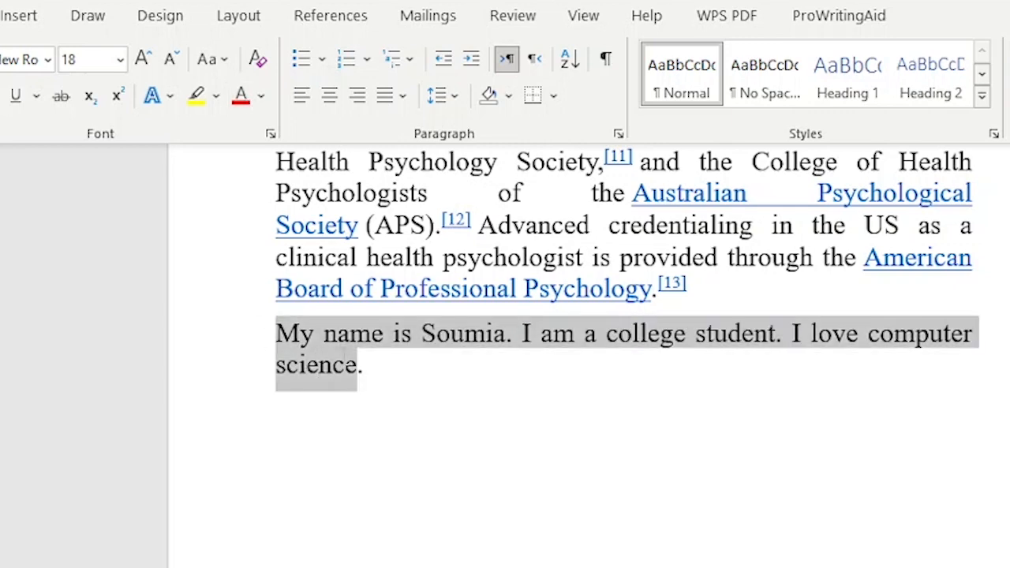
pyautogui.click(278, 333)
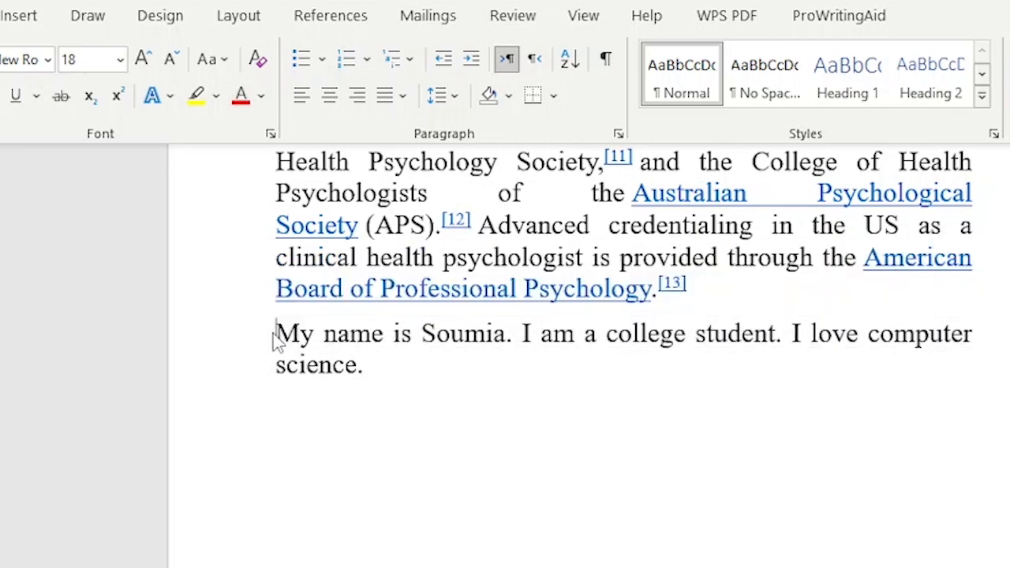
pyautogui.click(406, 370)
pyautogui.write('Then')
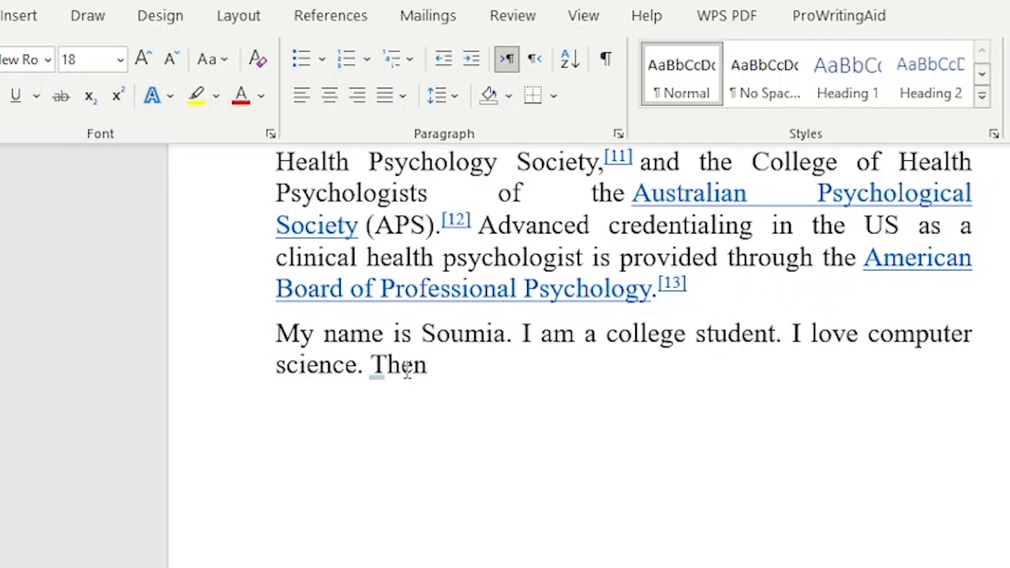
pyautogui.doubleClick(406, 366)
pyautogui.press('BackSpace')
# Select the whole last paragraph and try lowercase and then uppercase on it.
pyautogui.tripleClick(347, 355)
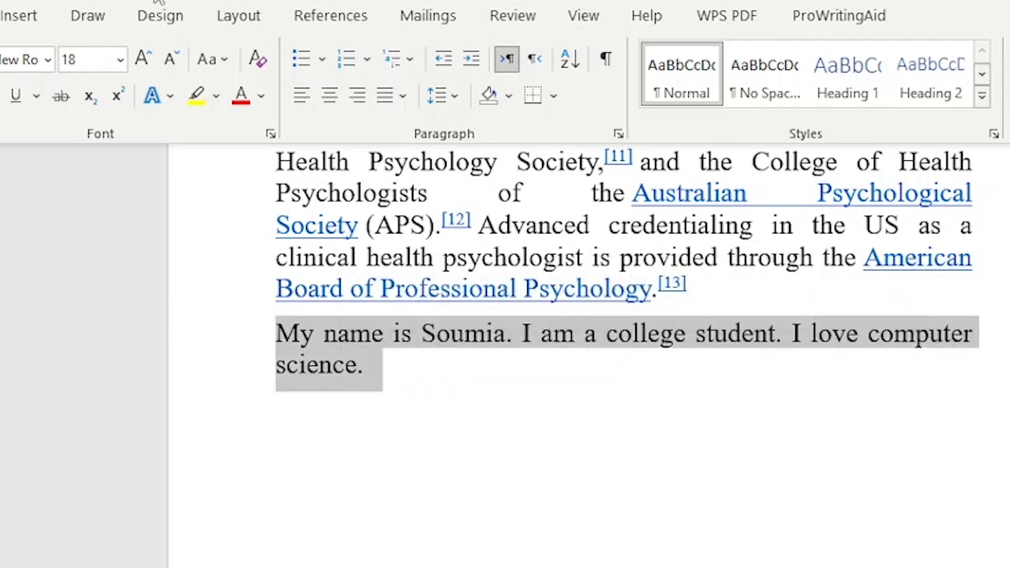
pyautogui.click(210, 61)
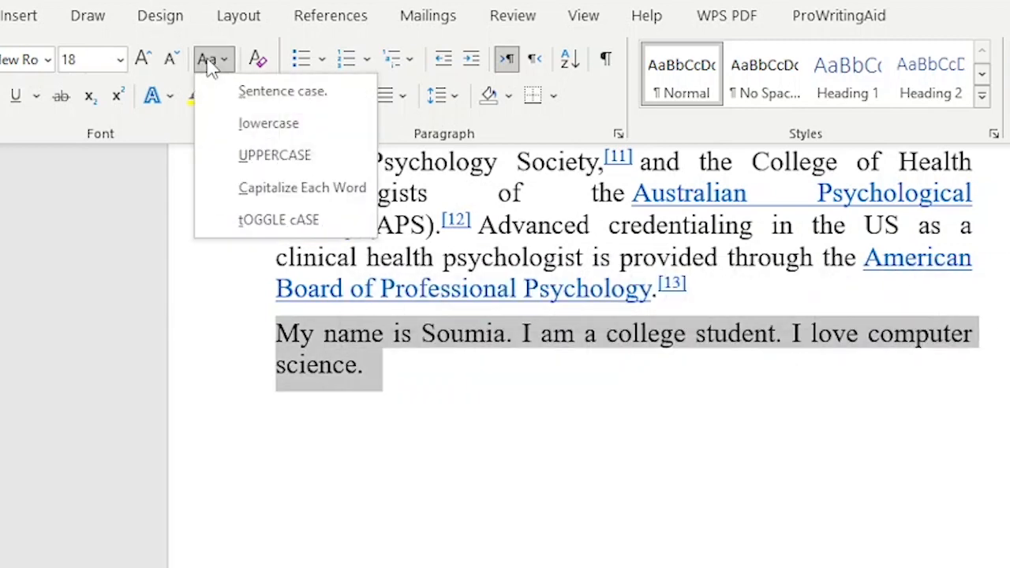
pyautogui.click(219, 123)
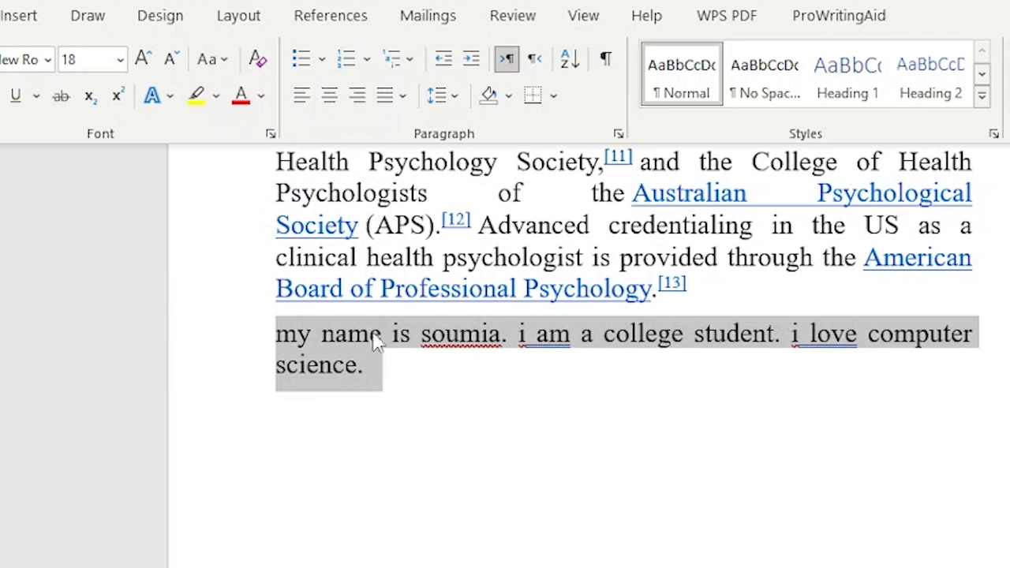
pyautogui.click(229, 66)
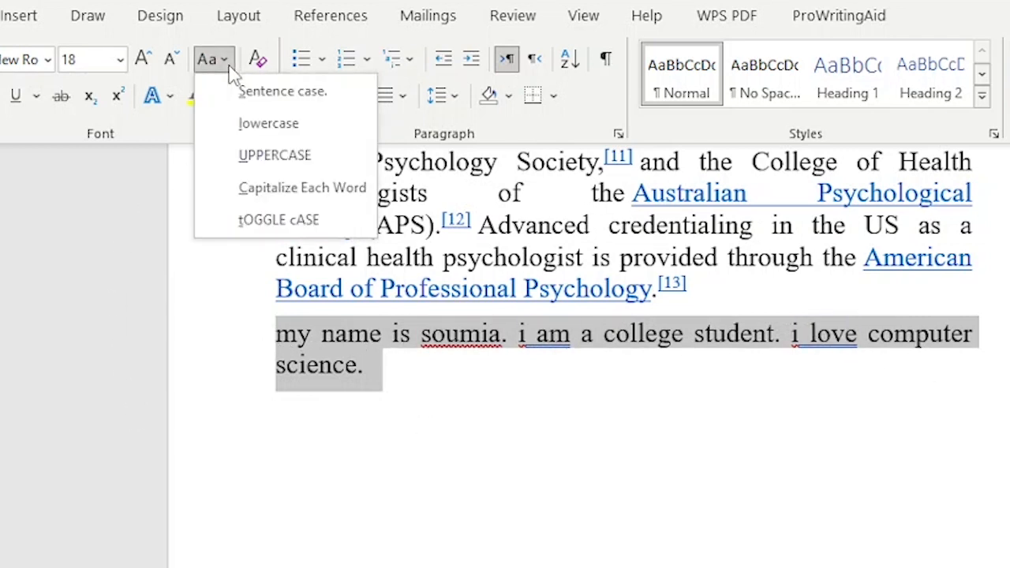
pyautogui.click(253, 155)
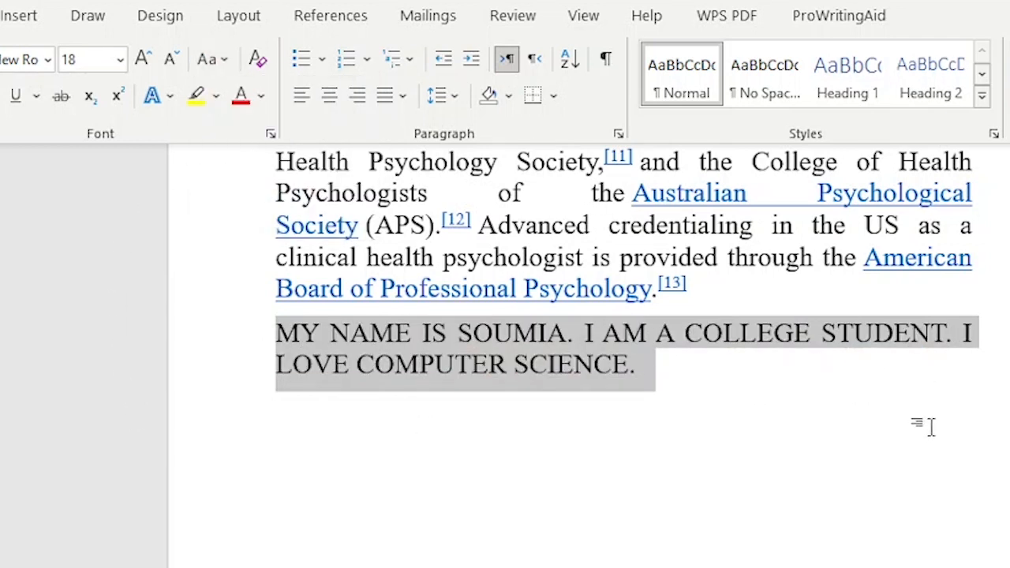
# Change the last paragraph's case so that each word is capitalized.
pyautogui.click(210, 60)
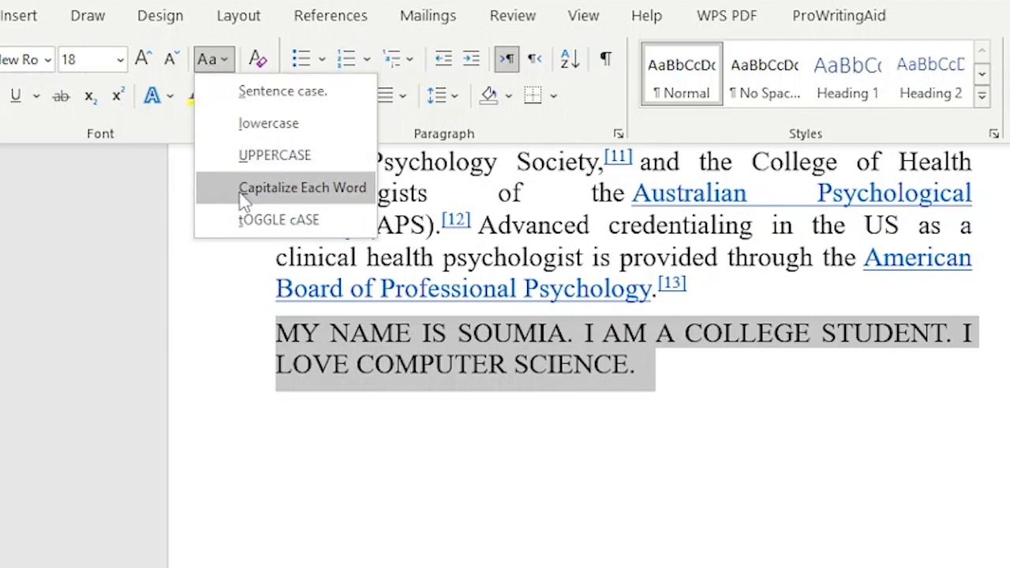
pyautogui.click(244, 195)
pyautogui.click(436, 435)
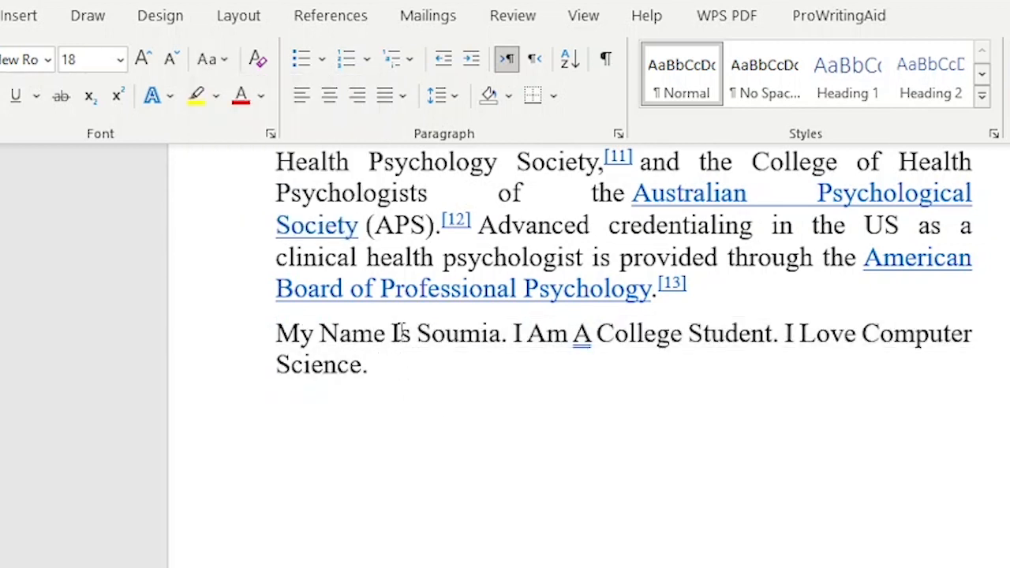
pyautogui.moveTo(402, 333); pyautogui.dragTo(432, 339)
# Apply toggle case to the whole last paragraph and examine the letter case of its words.
pyautogui.tripleClick(310, 341)
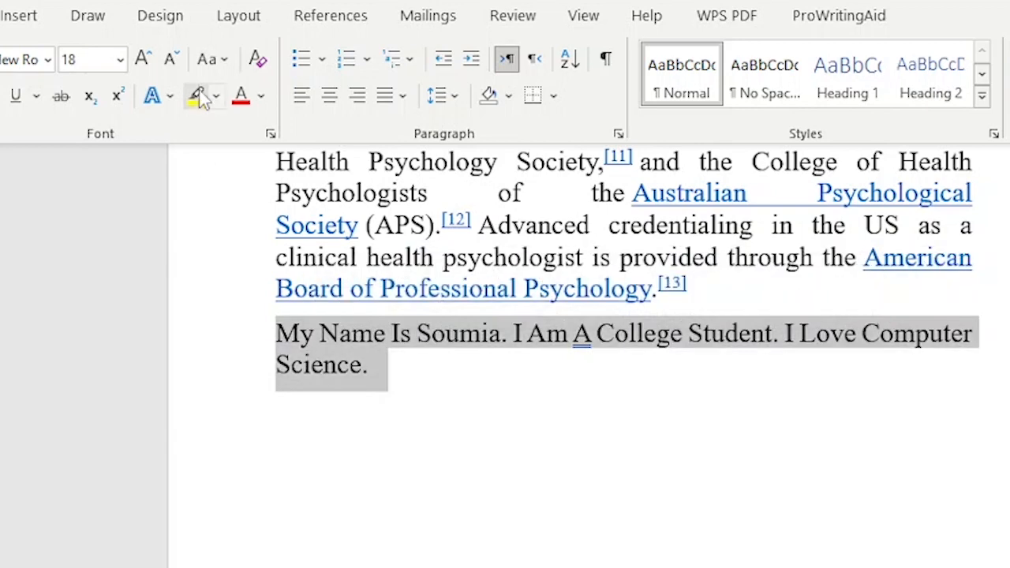
pyautogui.click(224, 61)
pyautogui.click(279, 220)
pyautogui.click(290, 360)
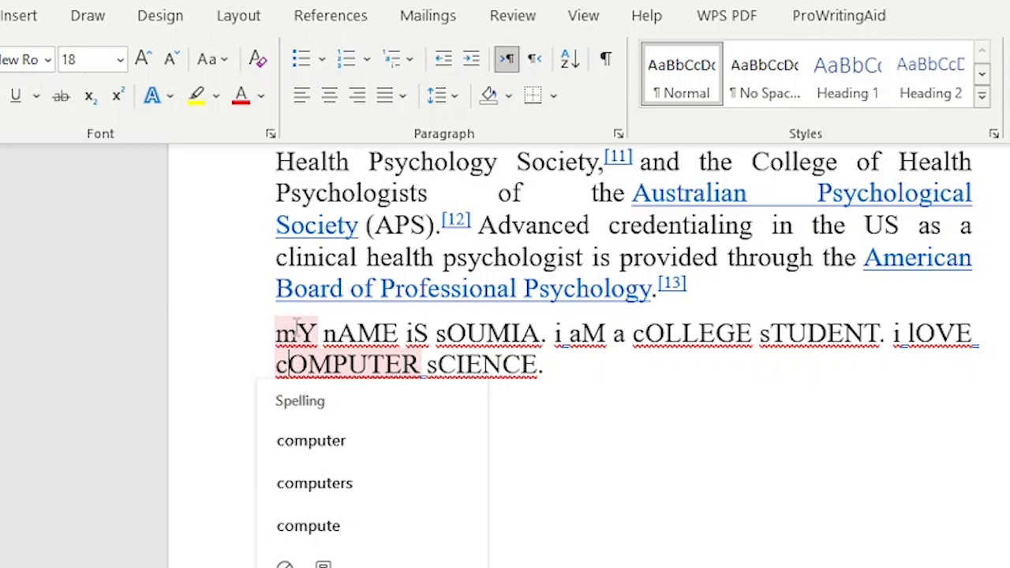
pyautogui.click(299, 325)
pyautogui.moveTo(297, 326); pyautogui.dragTo(315, 327)
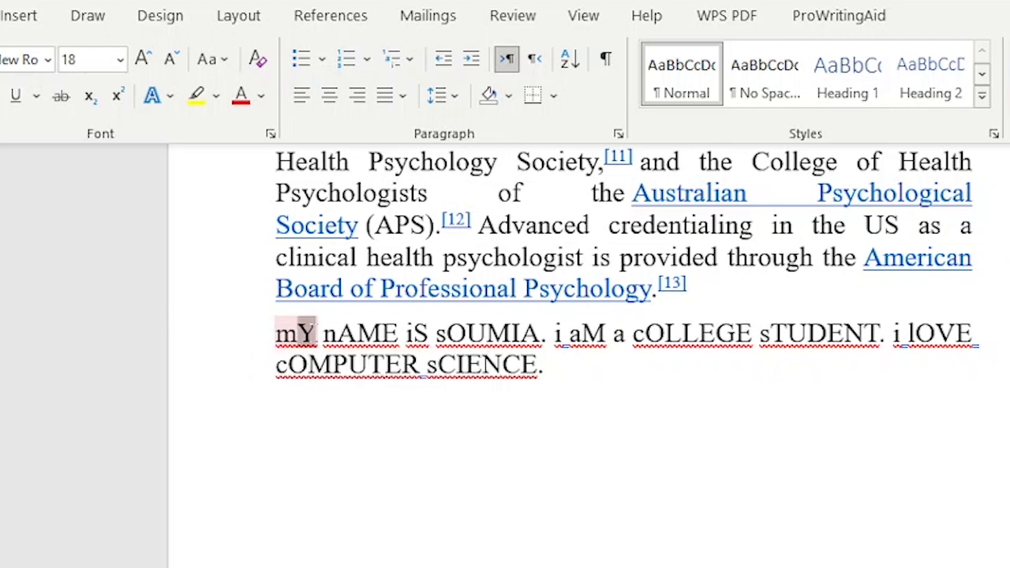
pyautogui.click(300, 344)
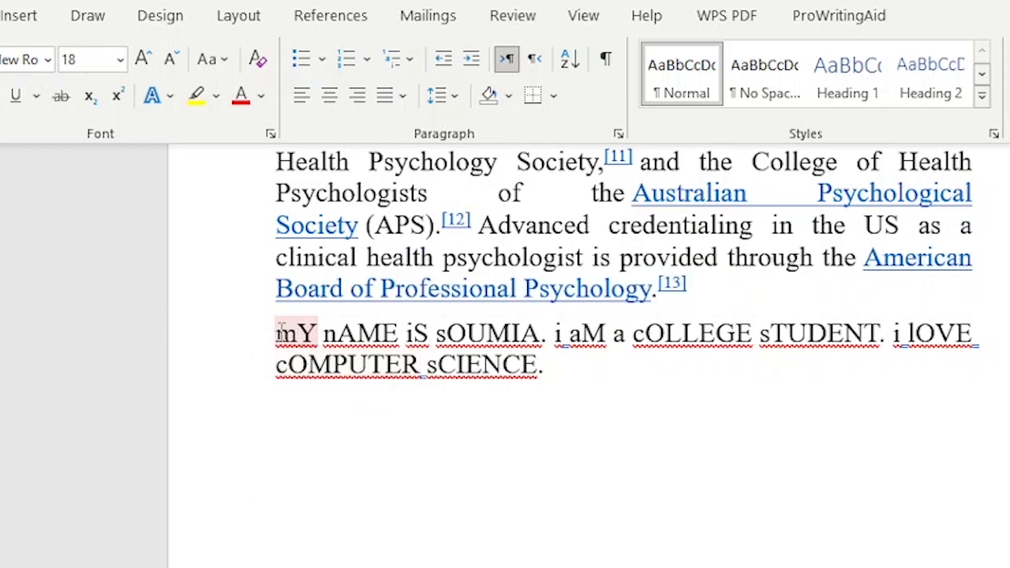
pyautogui.moveTo(297, 331); pyautogui.dragTo(399, 333)
pyautogui.click(340, 332)
pyautogui.click(485, 365)
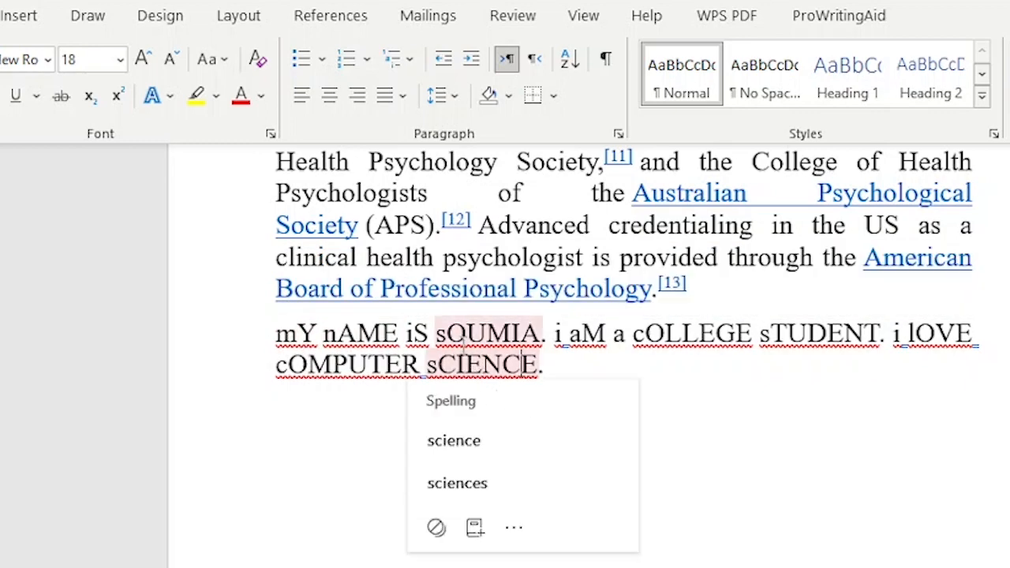